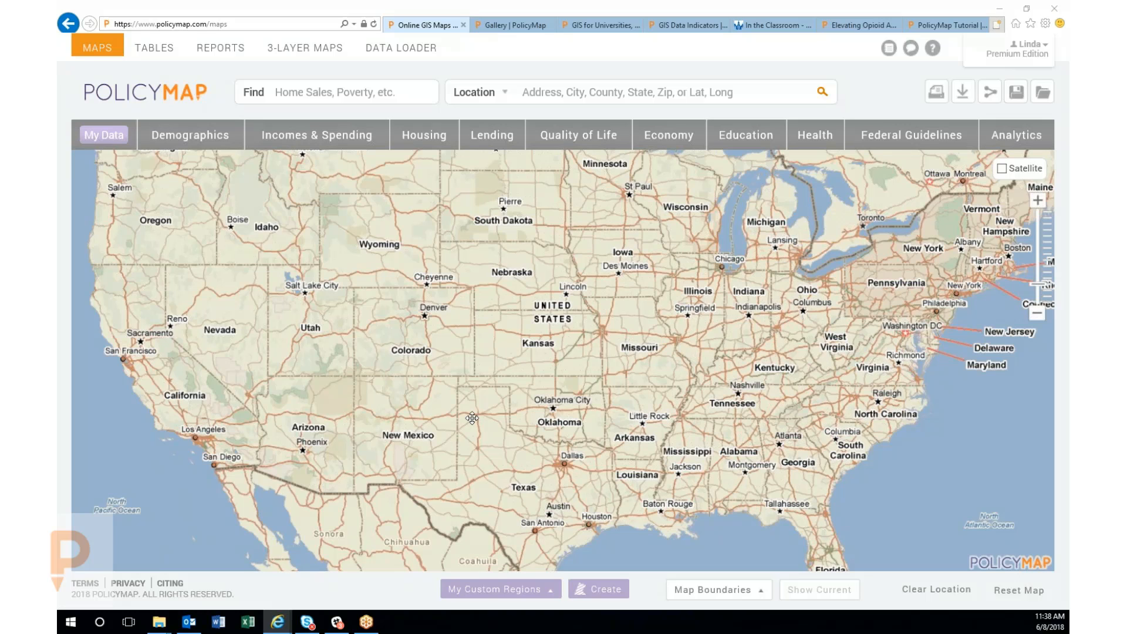
Search the data indicators for "obes" and map the estimated percent of adults reporting to be obese (CDC BRFSS & PolicyMap).
left_click_drag(505, 472, 520, 251)
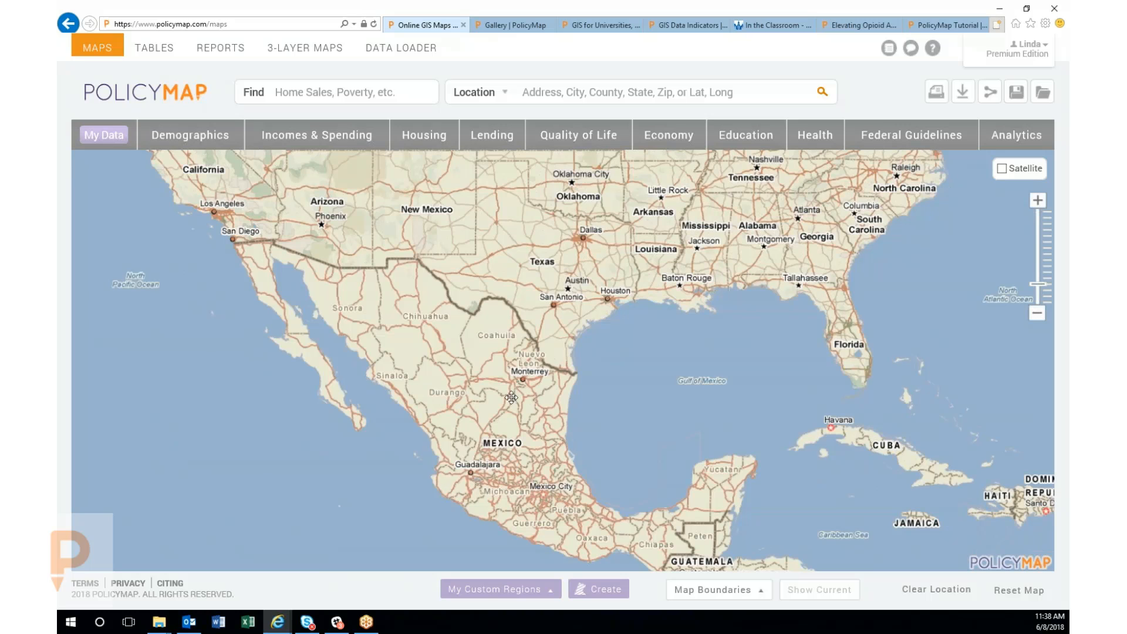
left_click_drag(488, 214, 485, 478)
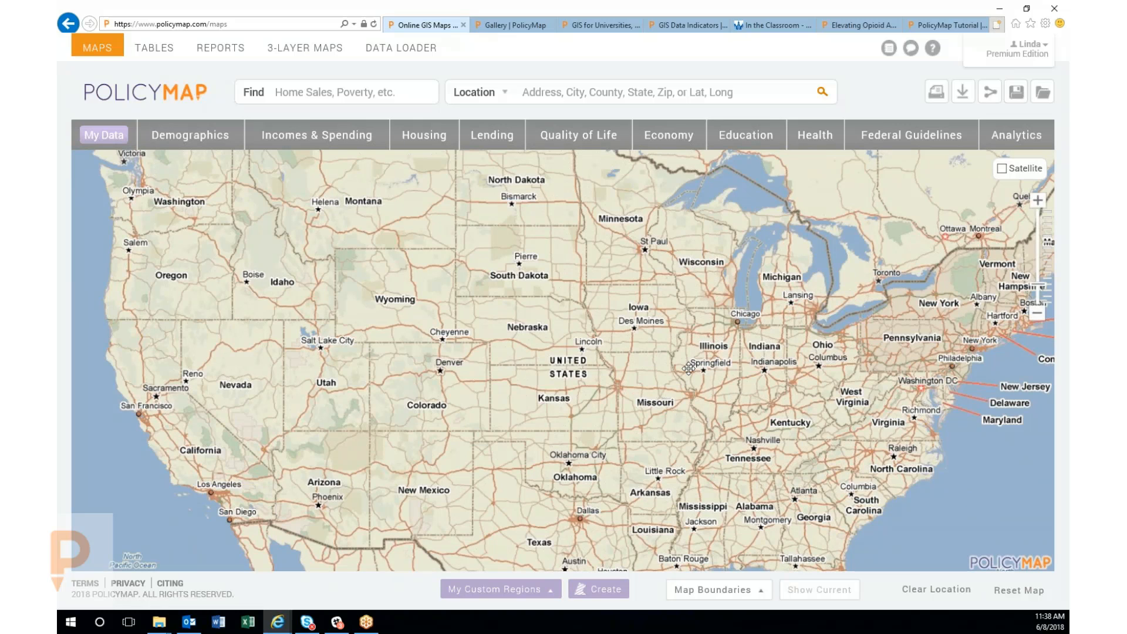
left_click_drag(669, 424, 668, 397)
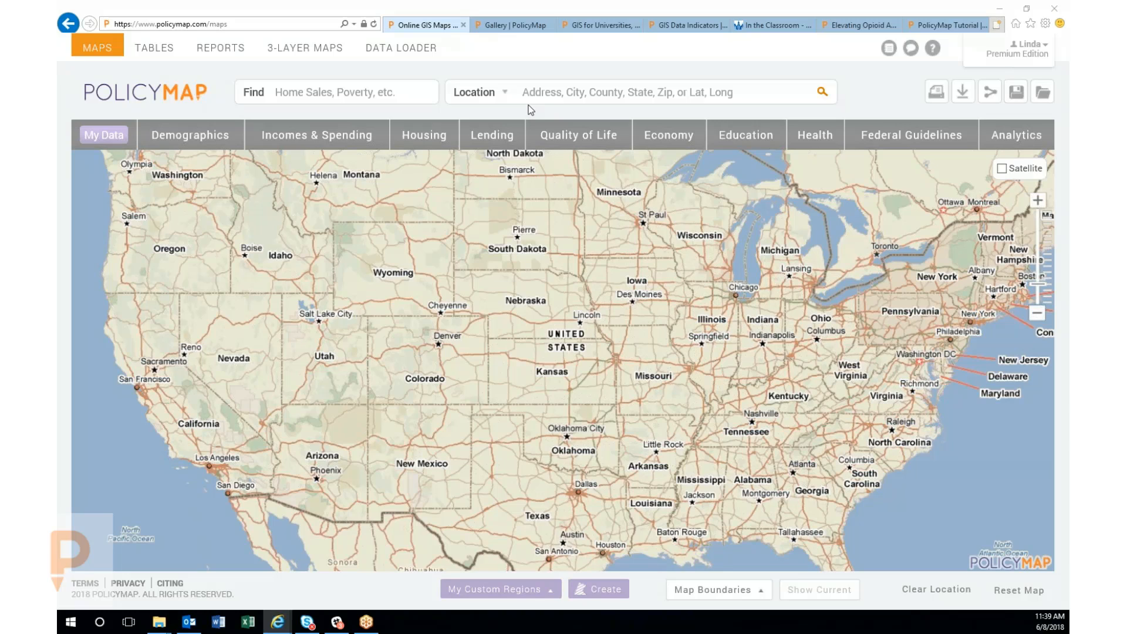
left_click(285, 94)
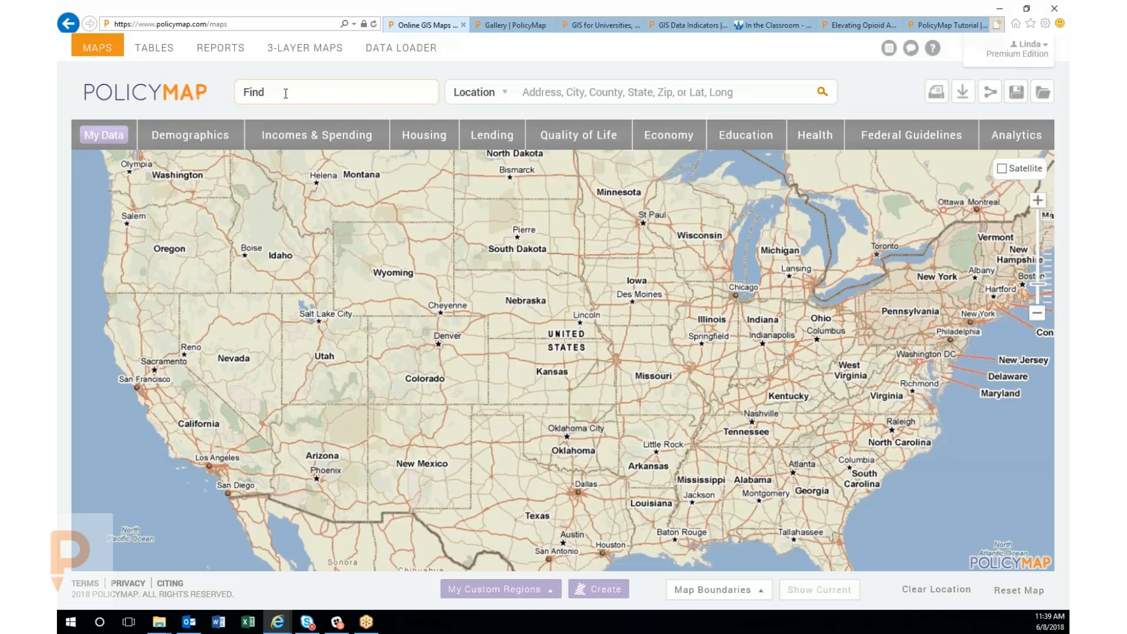
type("obes")
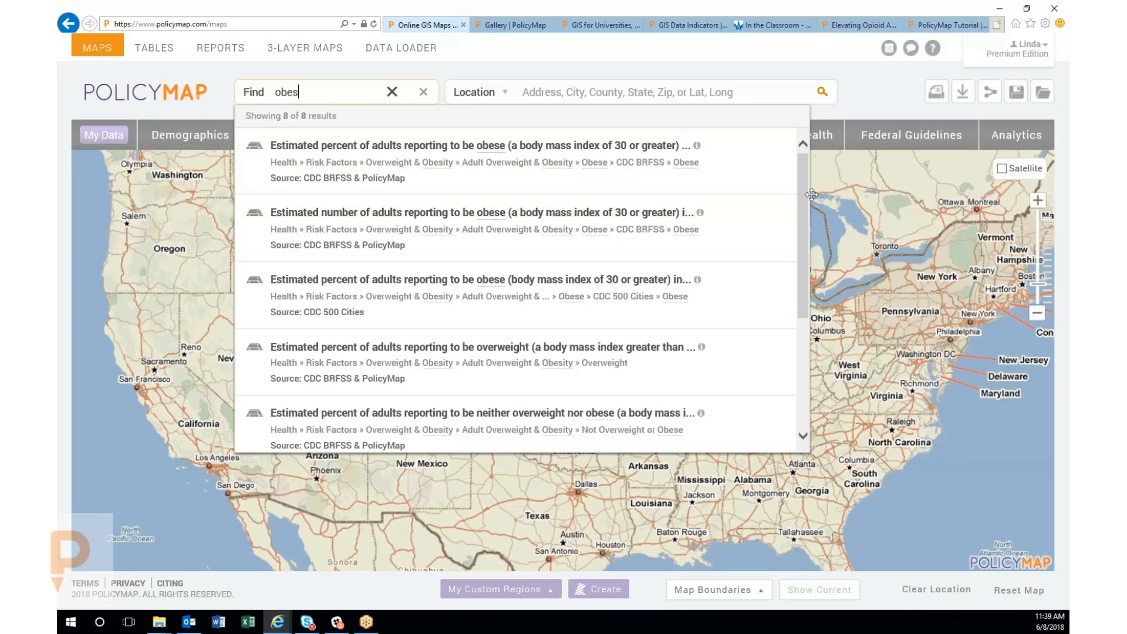
left_click_drag(802, 192, 679, 196)
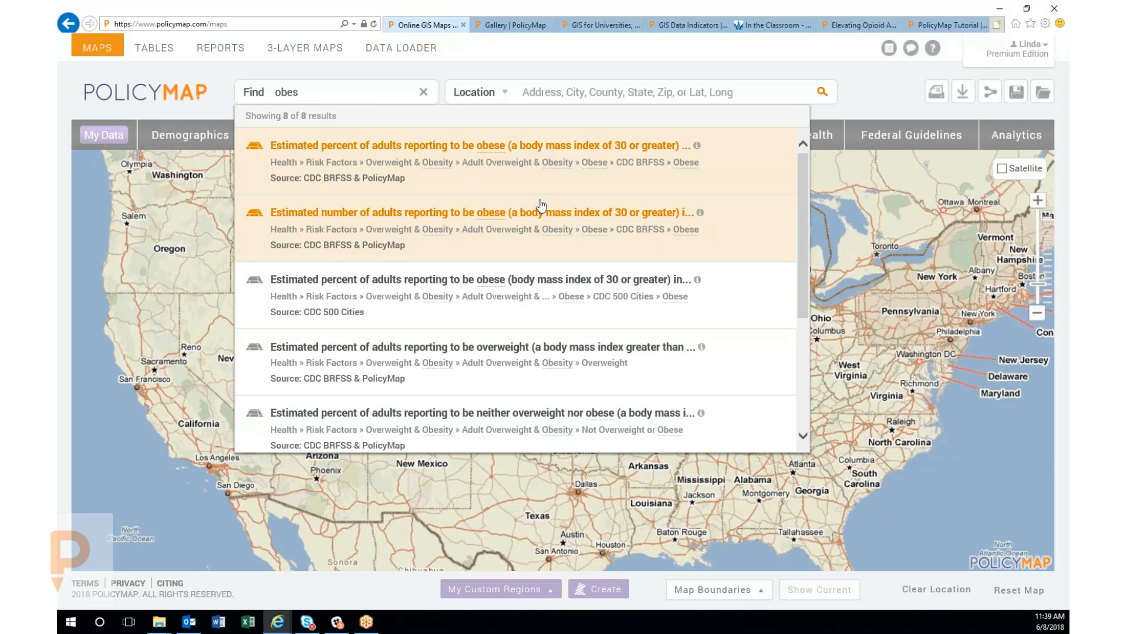
left_click(515, 178)
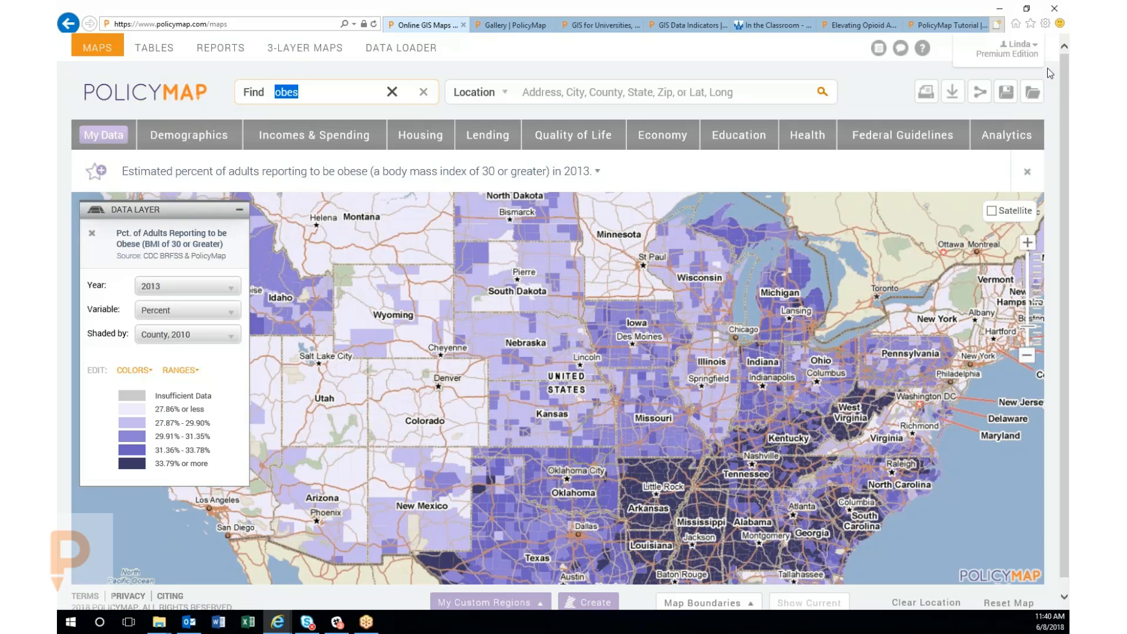
Compare the obesity shading at state and county level, and read the indicator's full description.
left_click_drag(1052, 111, 1049, 142)
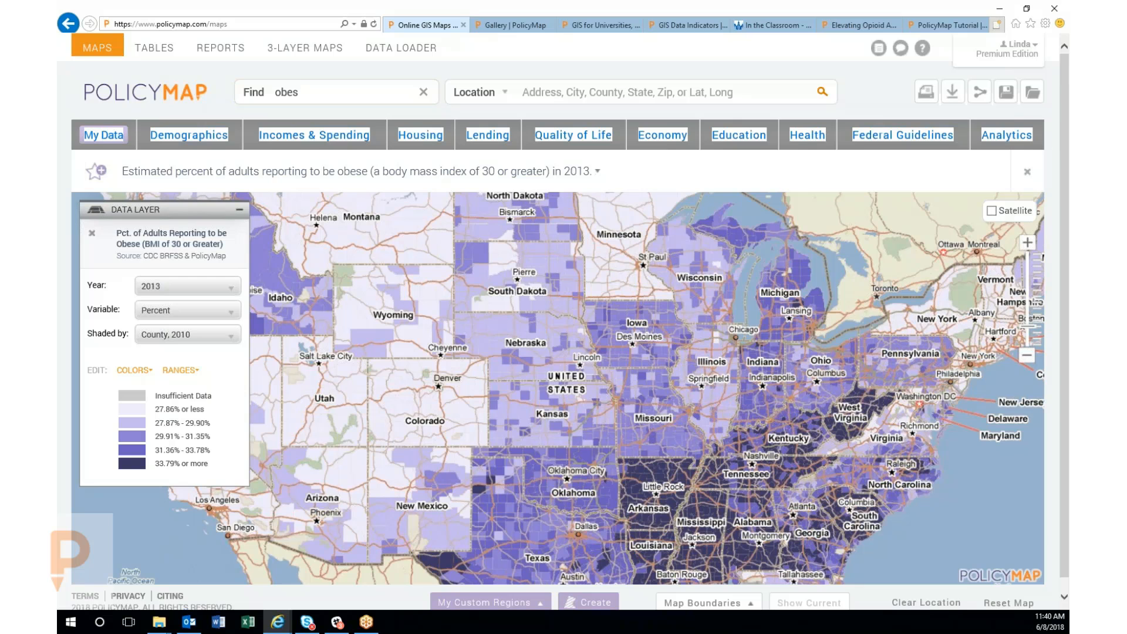
scroll(972, 416, "up", 1)
scroll(953, 419, "down", 1)
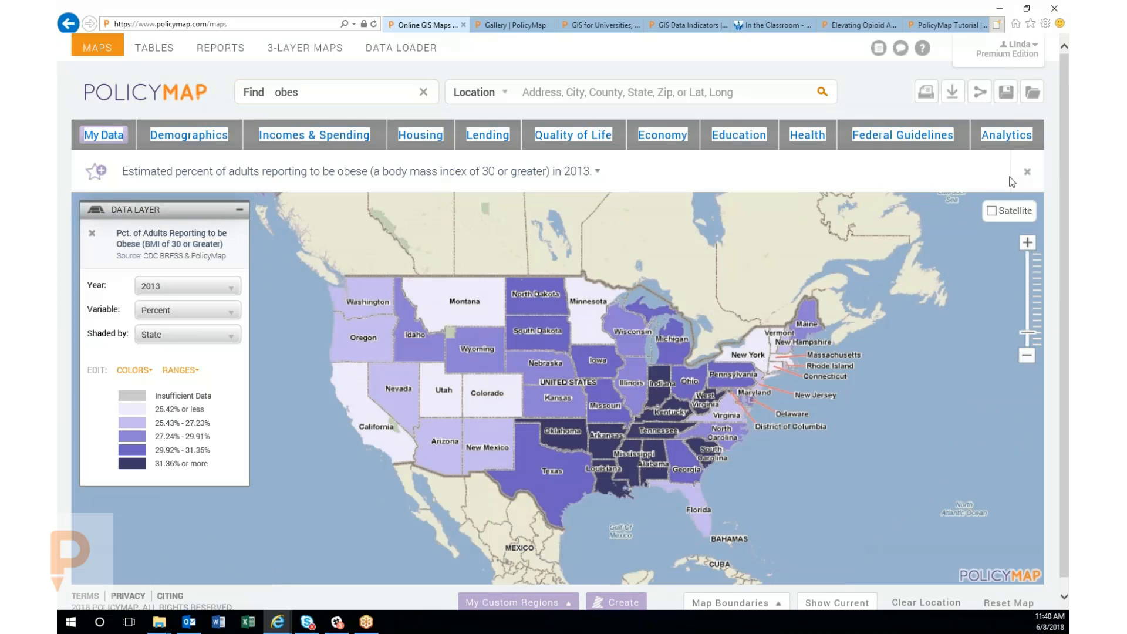
left_click(1027, 242)
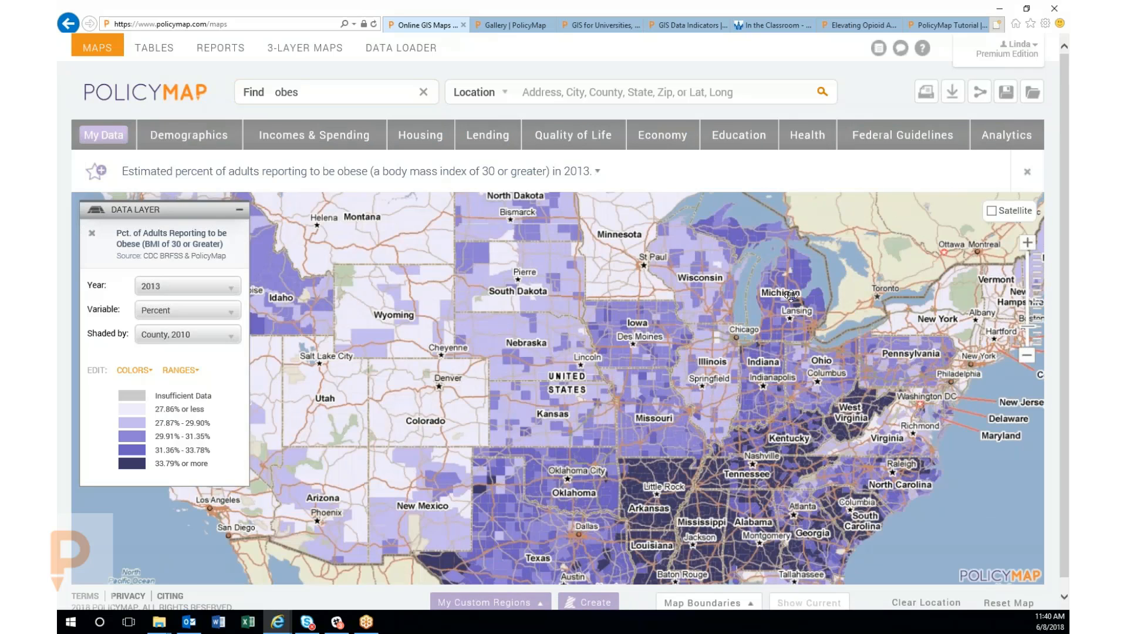
left_click_drag(781, 320, 799, 250)
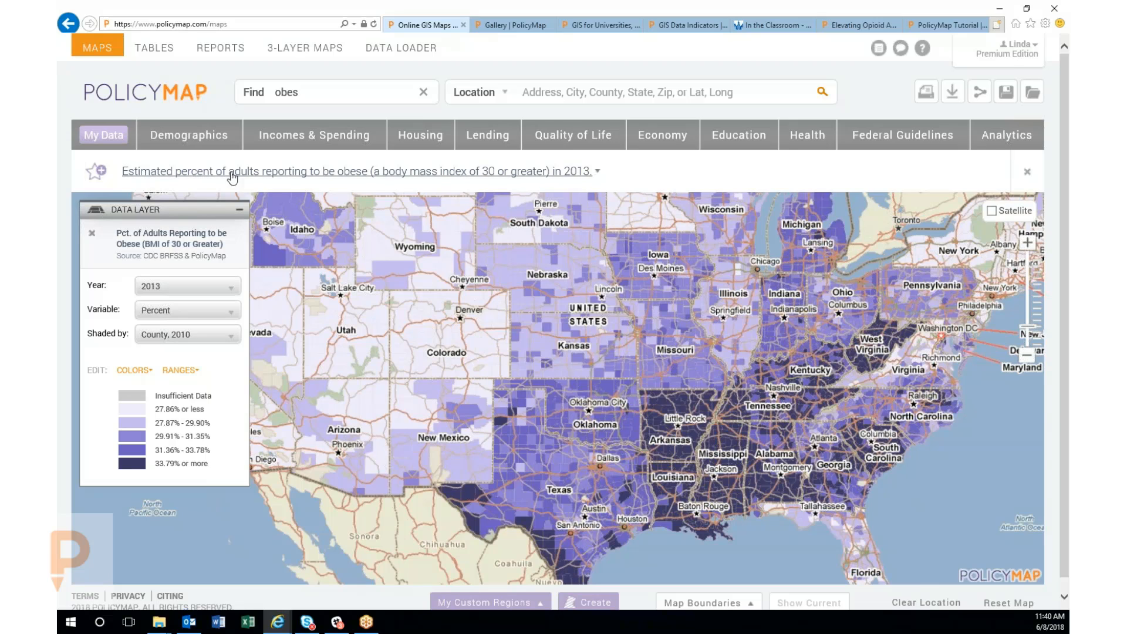
left_click(580, 175)
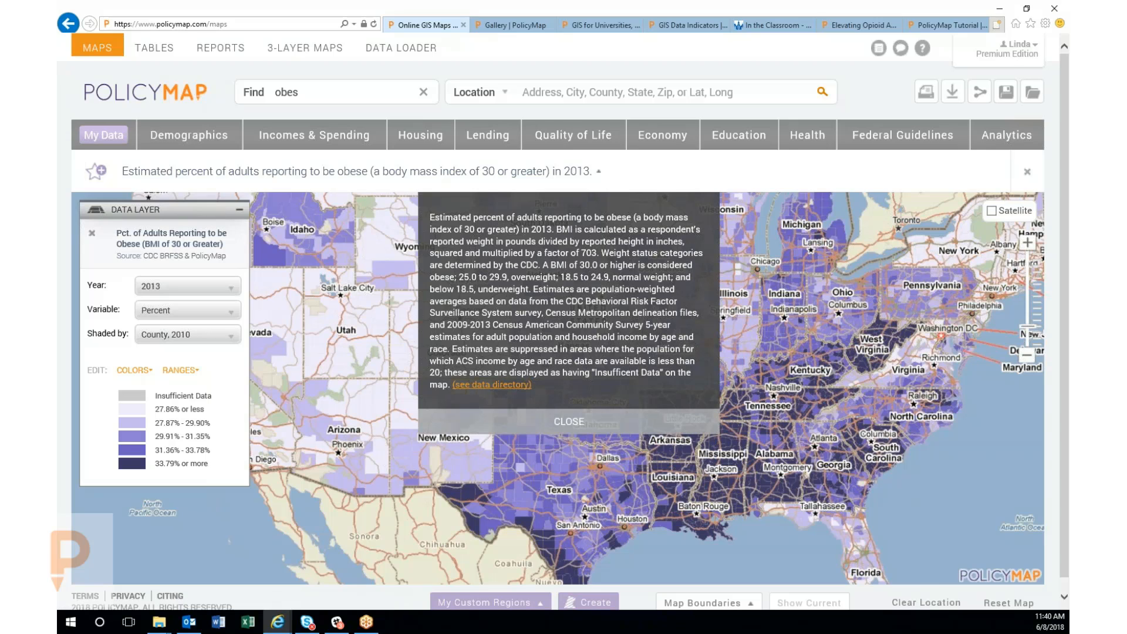
left_click(568, 423)
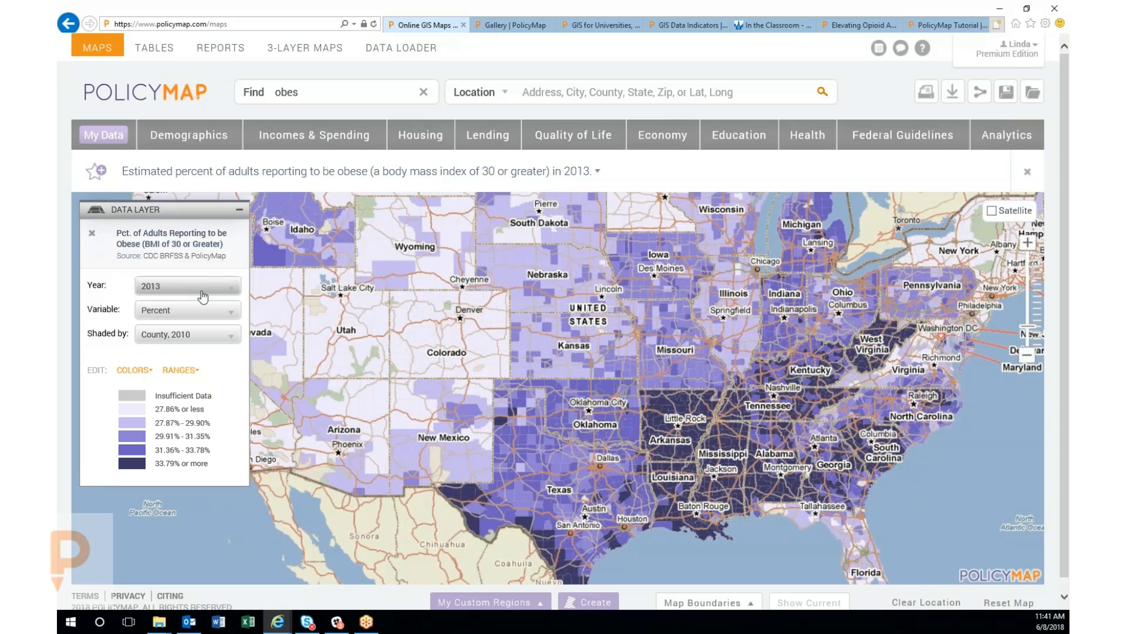
Review the year, variable and shading-geography options available for the obesity data layer.
left_click(234, 290)
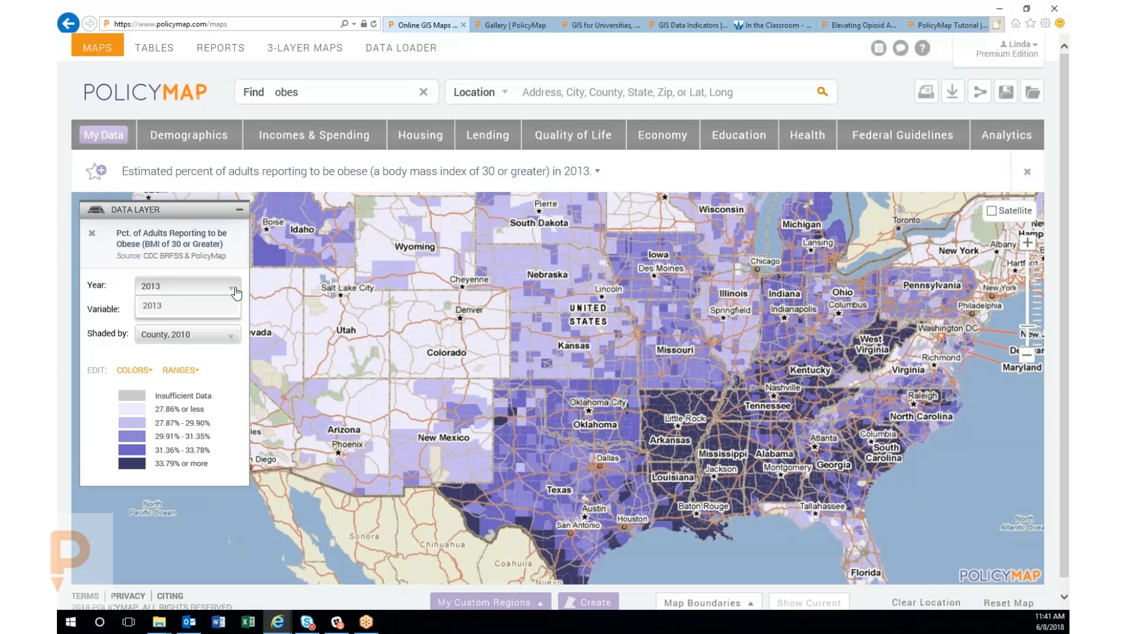
left_click(235, 292)
left_click(234, 312)
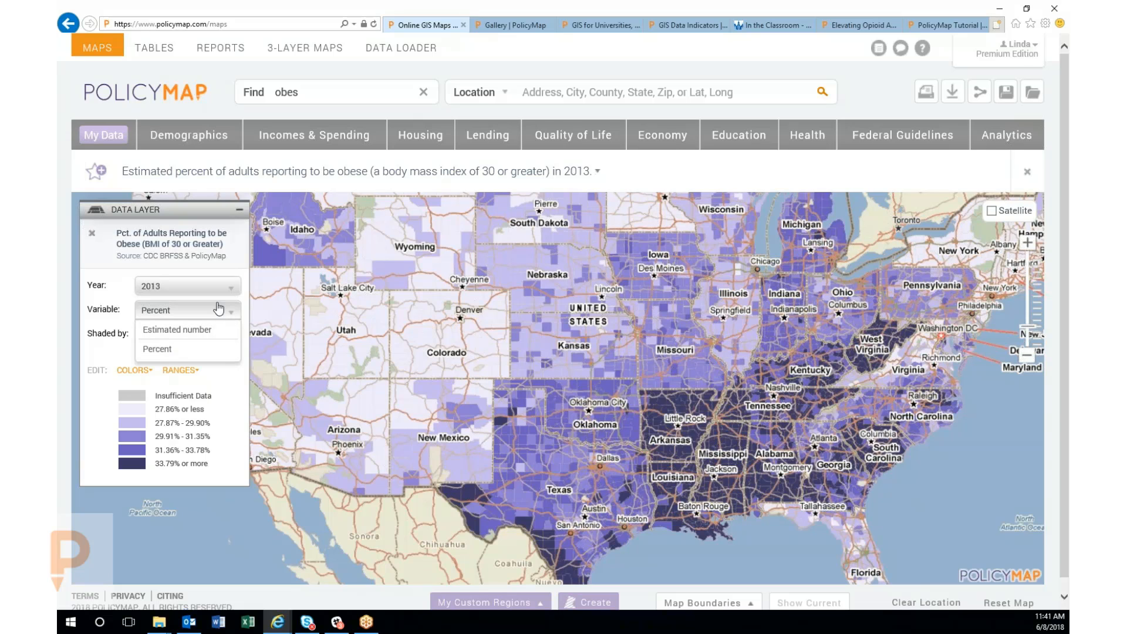
left_click(217, 311)
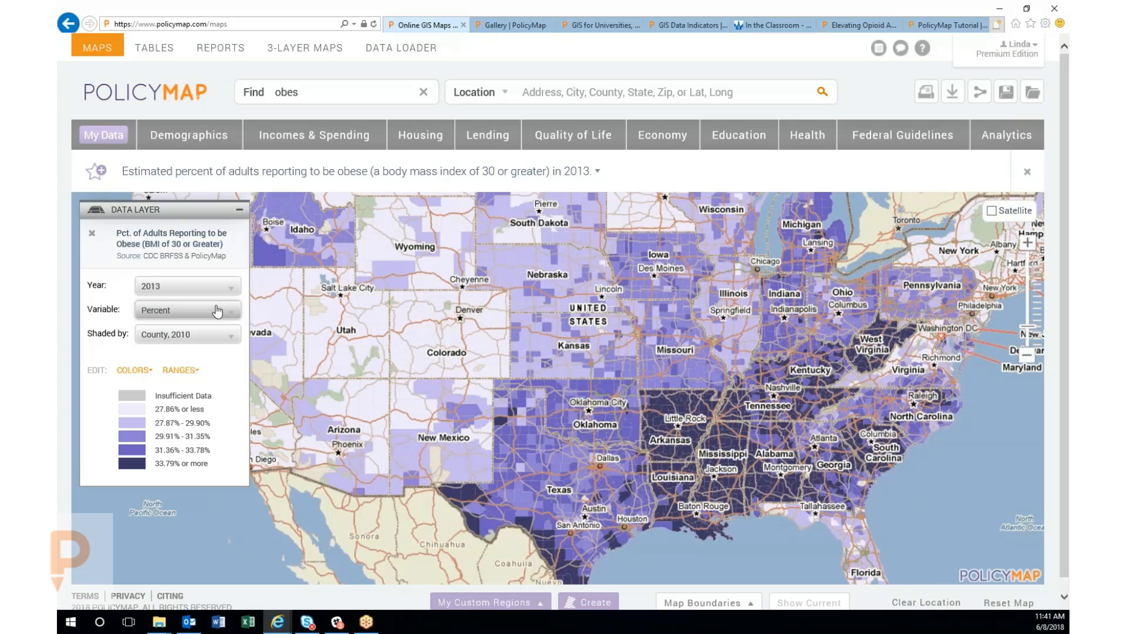
left_click(231, 341)
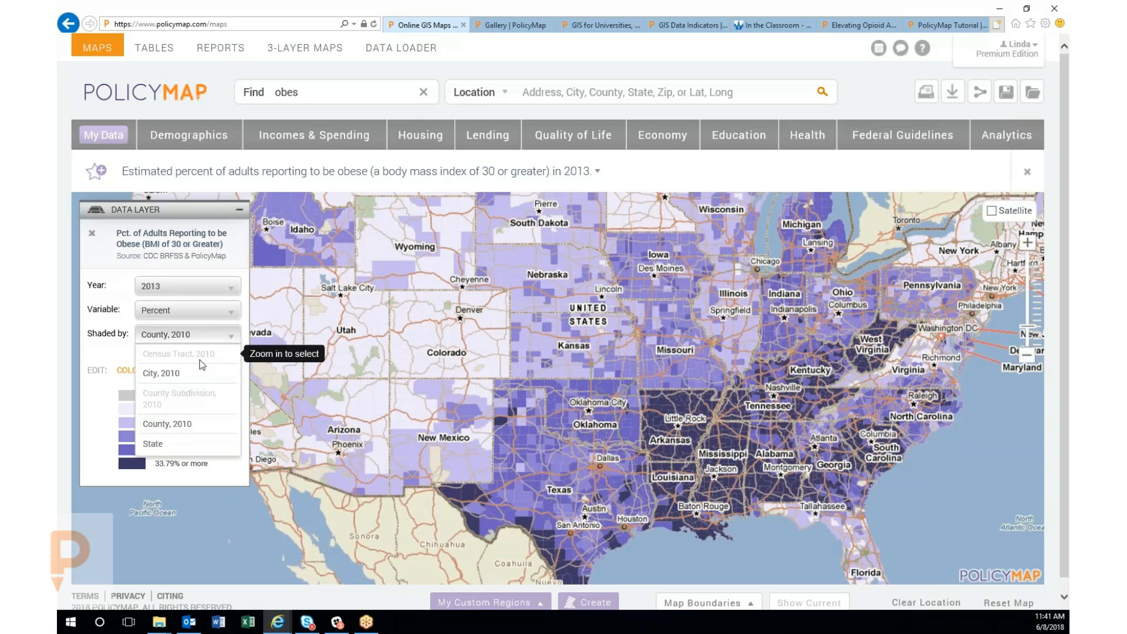
left_click(331, 350)
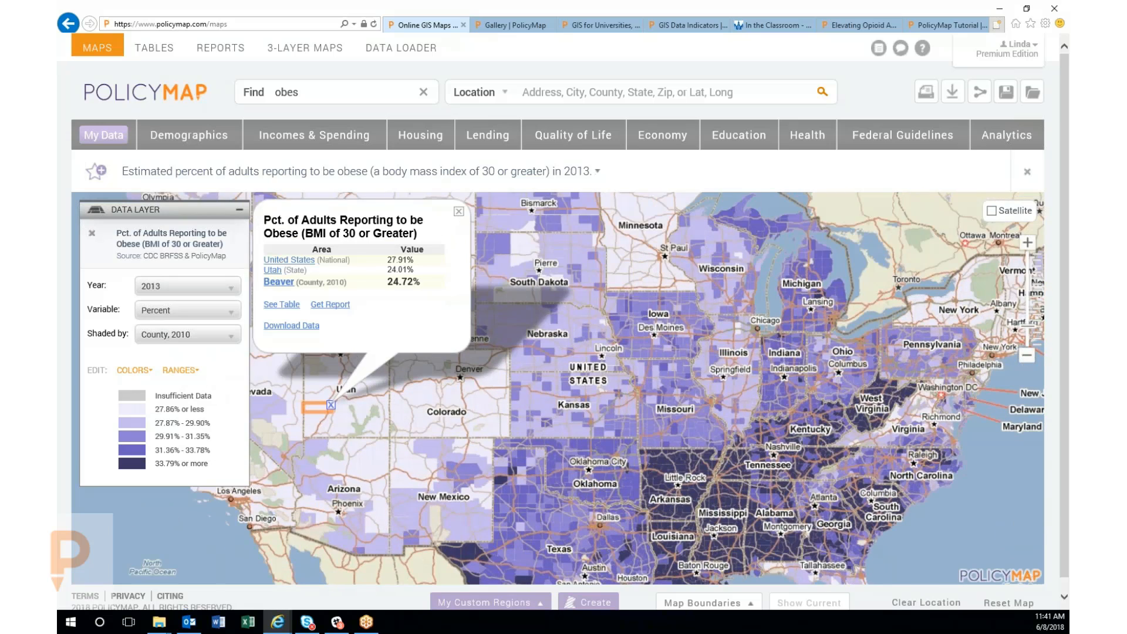
left_click(459, 212)
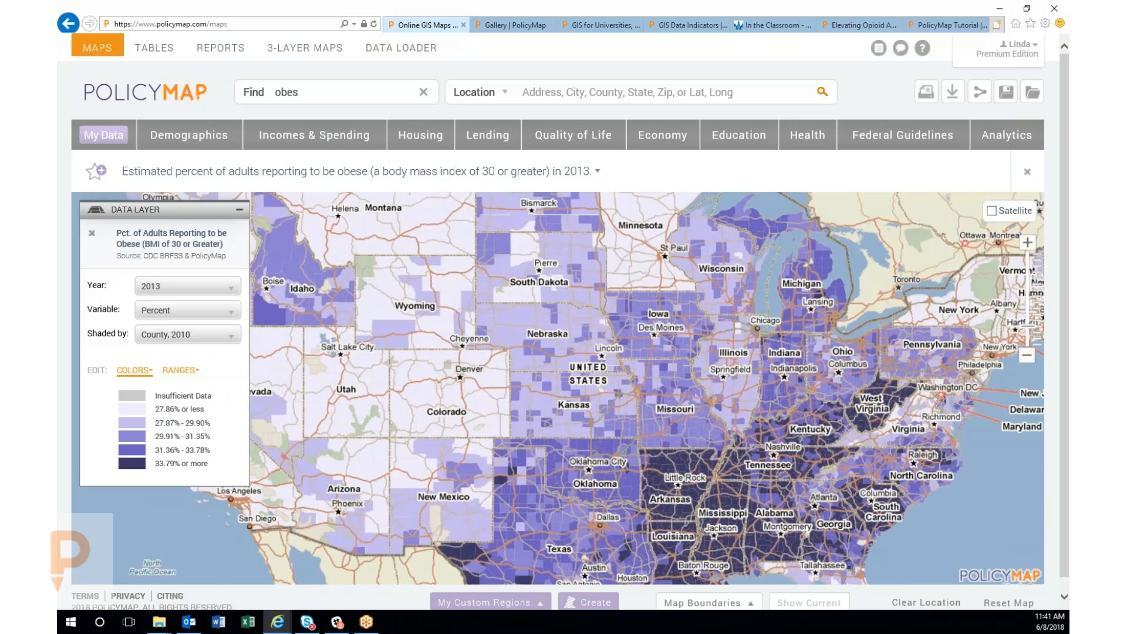
Review the color palettes and the value range settings of the obesity layer's legend.
left_click(134, 369)
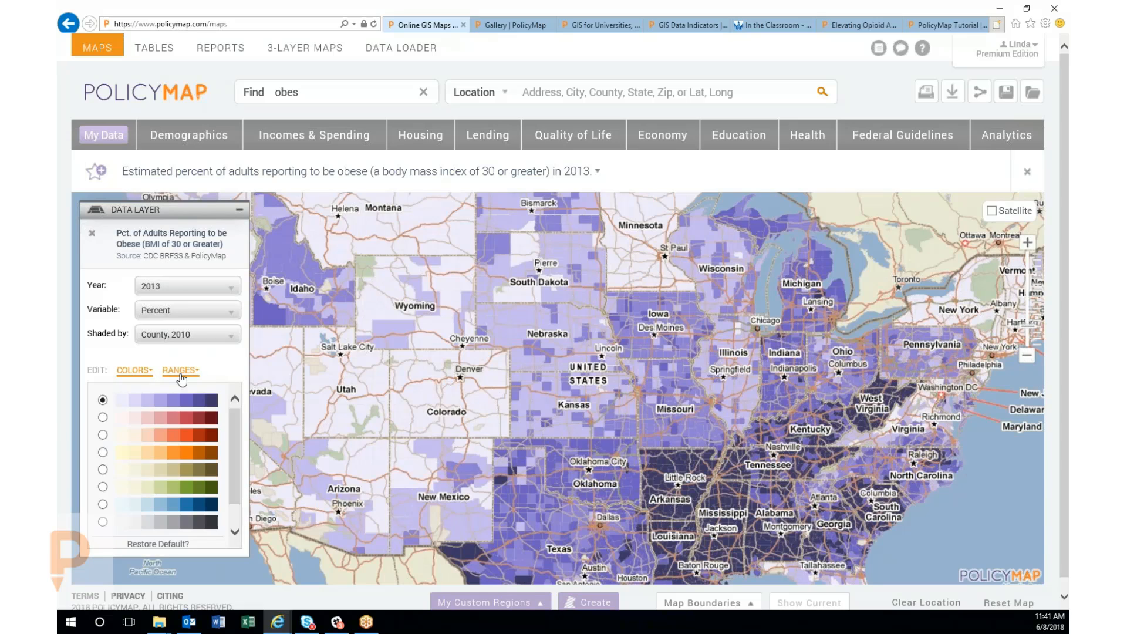
left_click(186, 371)
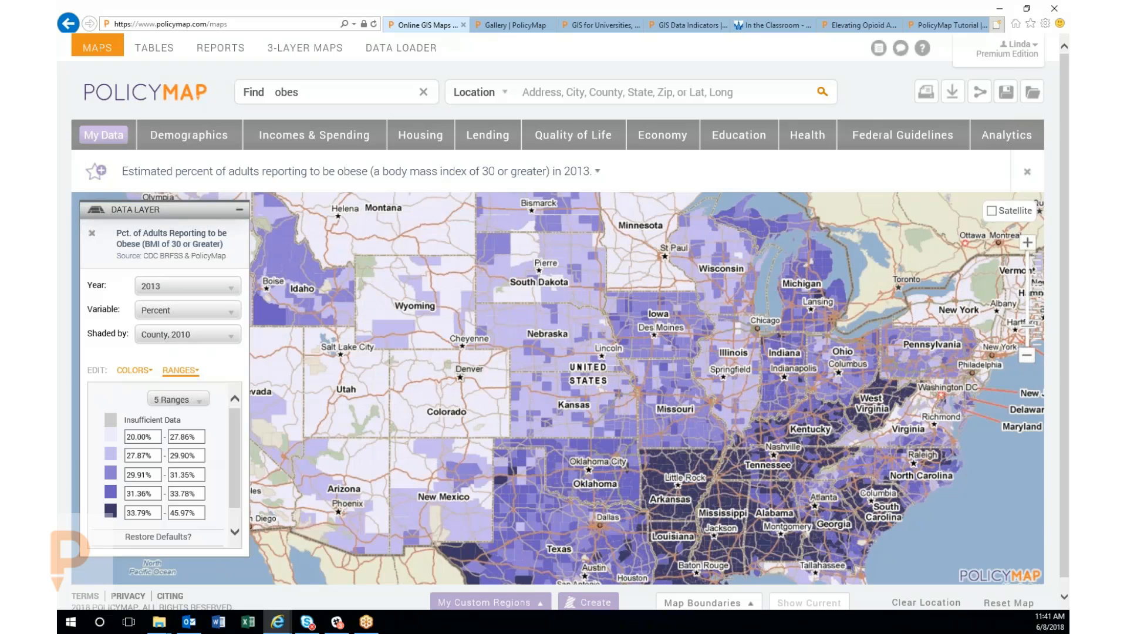
left_click(323, 367)
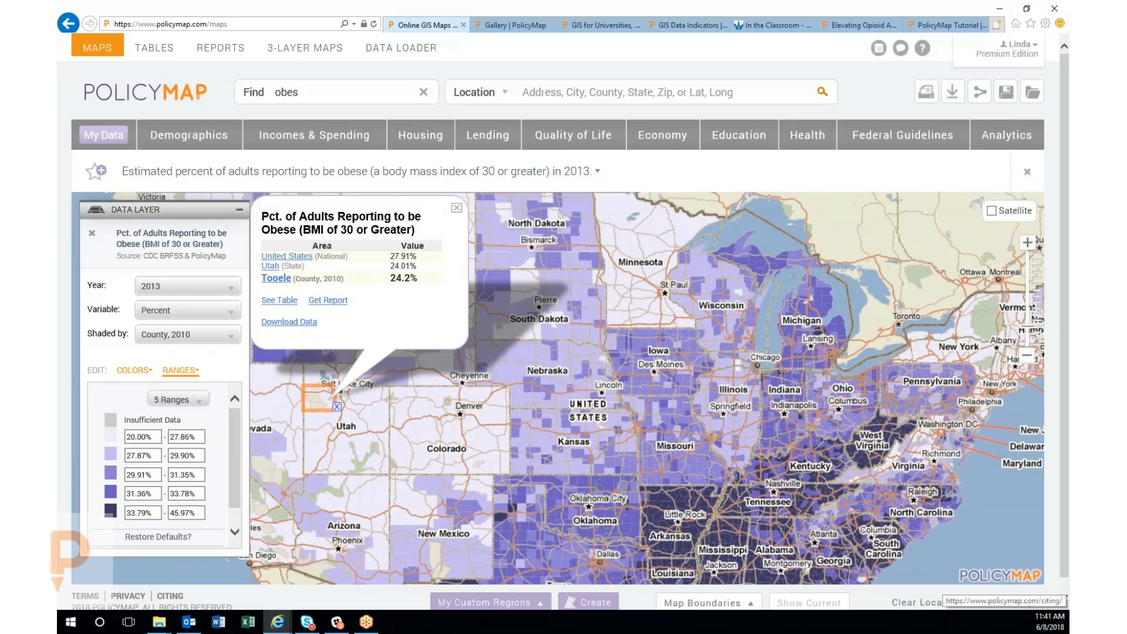
left_click(456, 208)
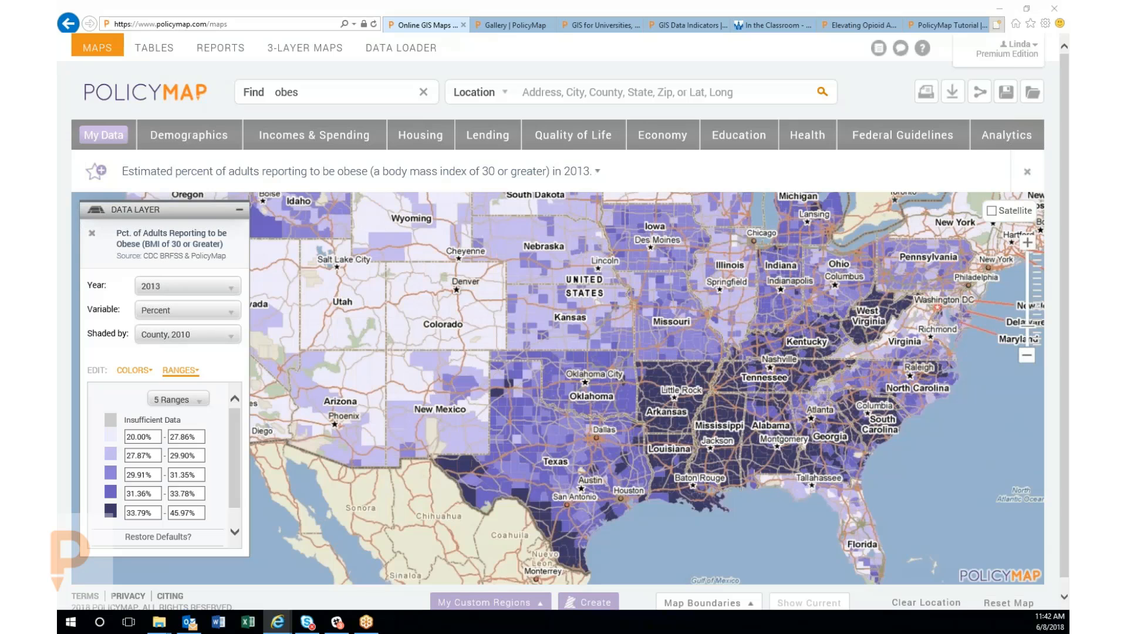
Review the available location types, find the city of San Marcos, TX on the map and dismiss its label.
left_click(538, 94)
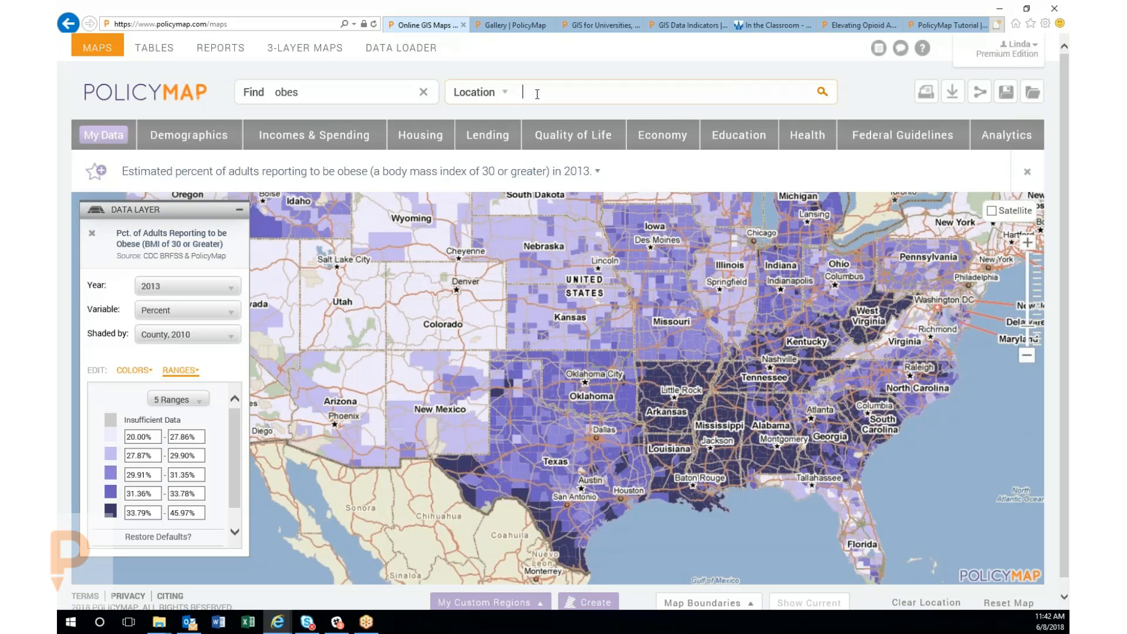
left_click(504, 97)
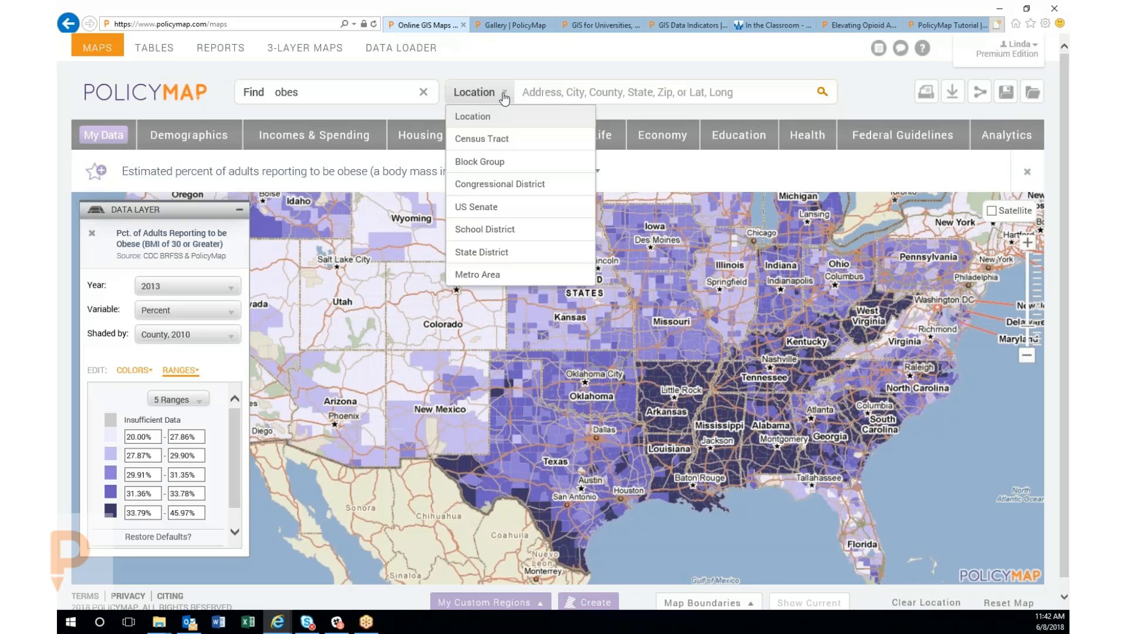
left_click(537, 93)
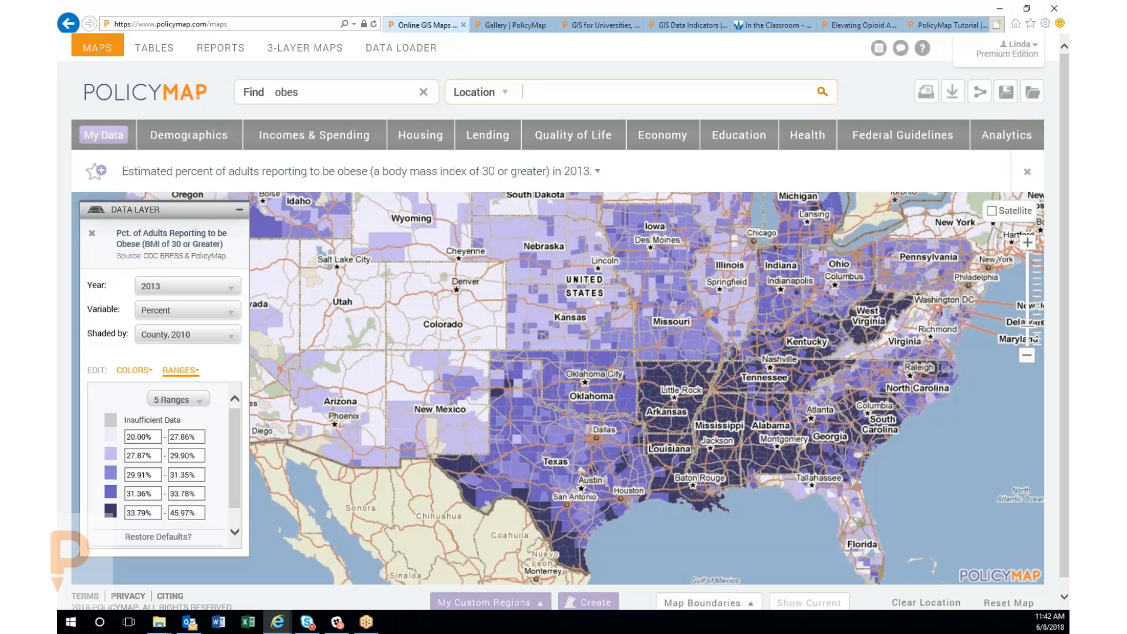
type("san")
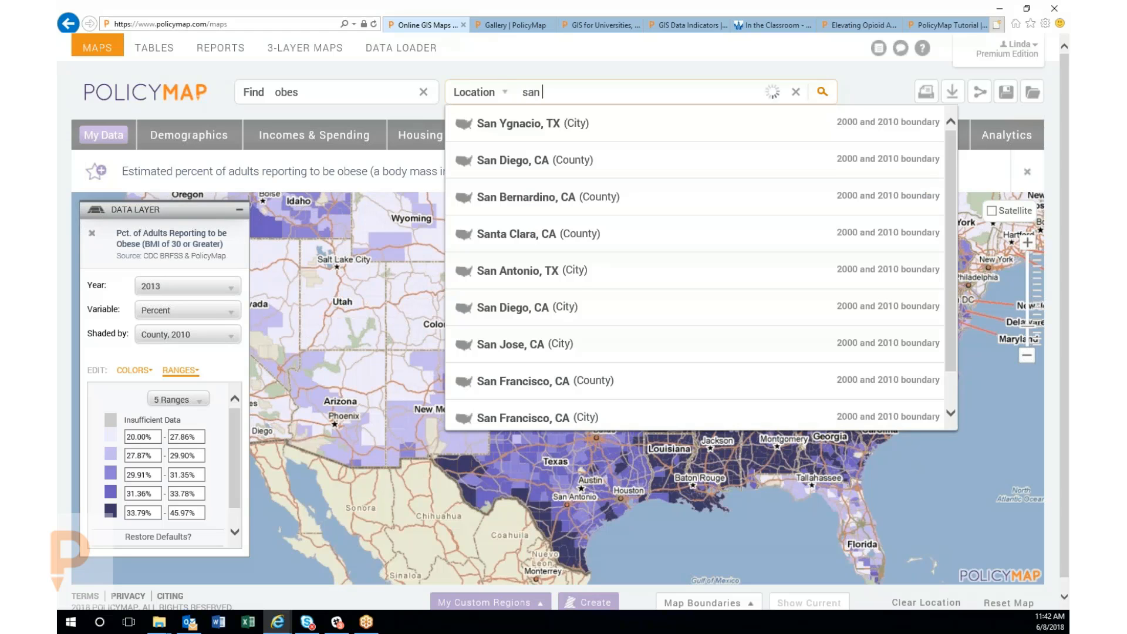
type(" m")
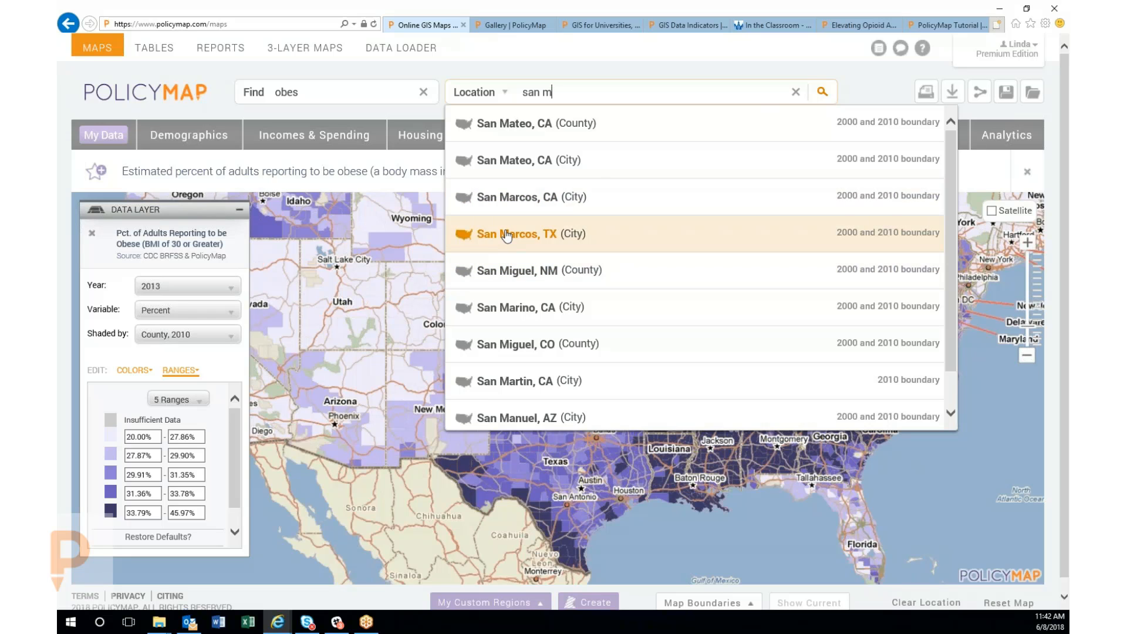
left_click(482, 234)
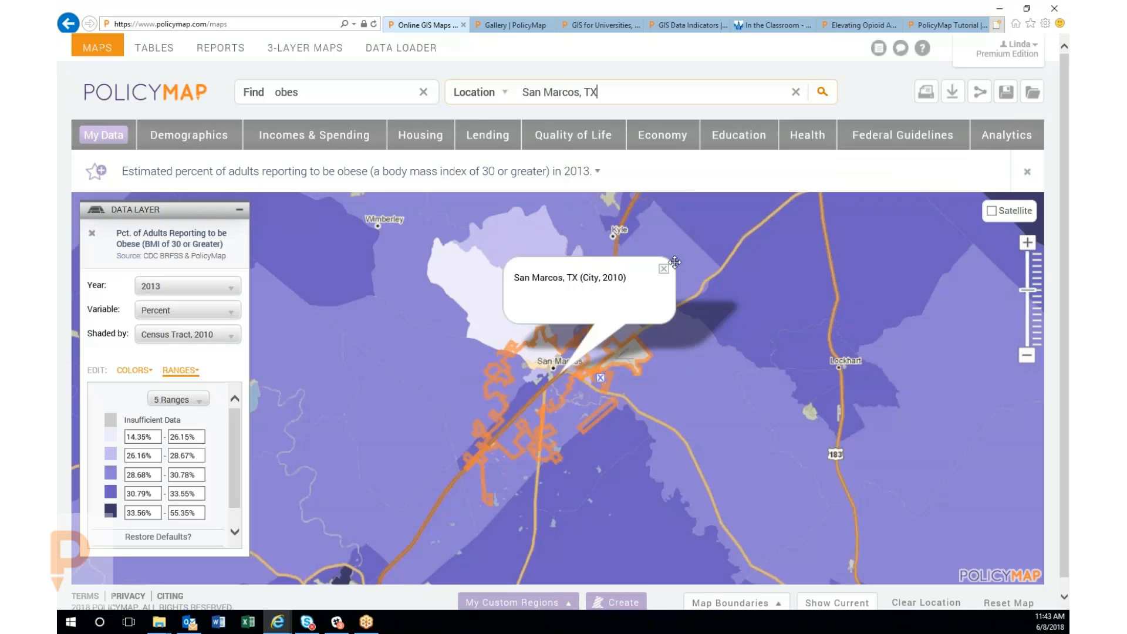
left_click(664, 269)
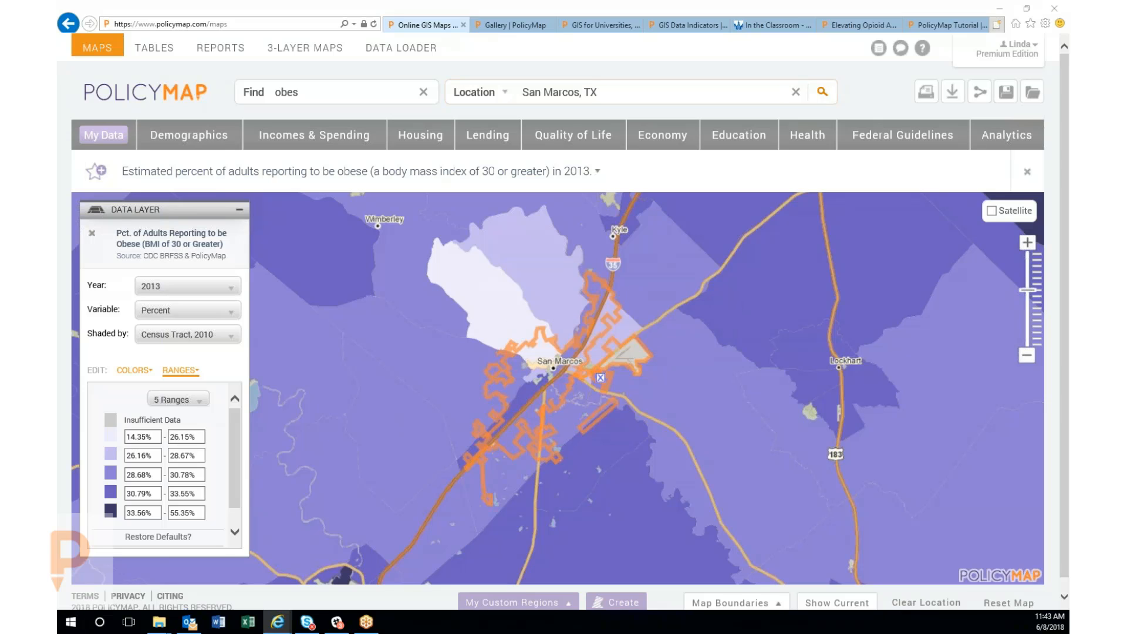
Shade the obesity layer around San Marcos by Census Tract, 2010.
left_click(1027, 244)
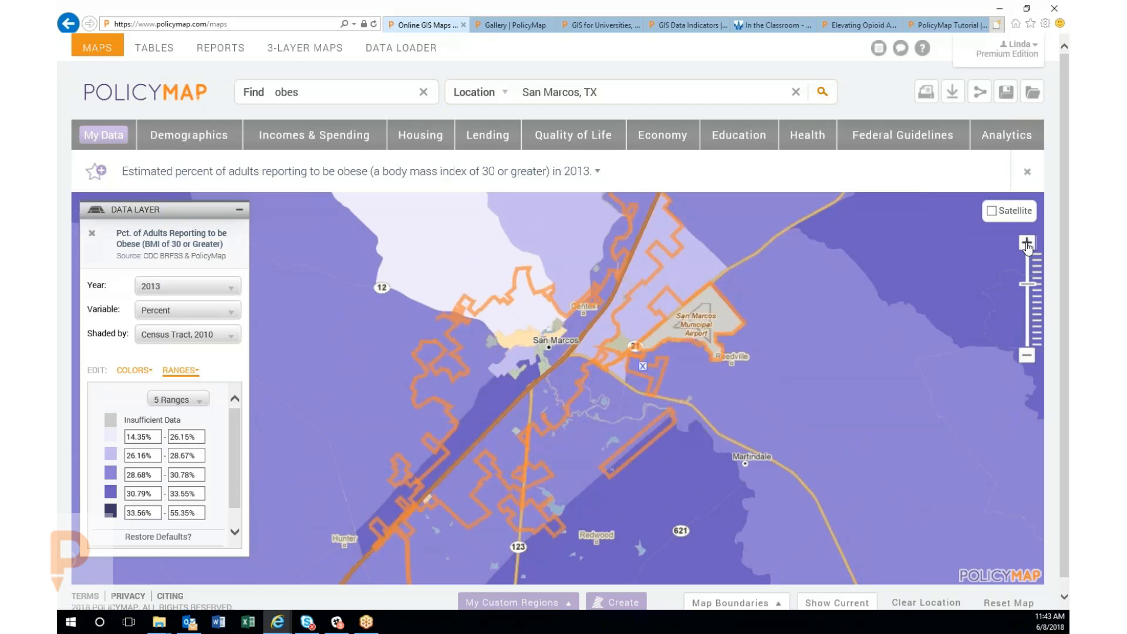
left_click(1027, 244)
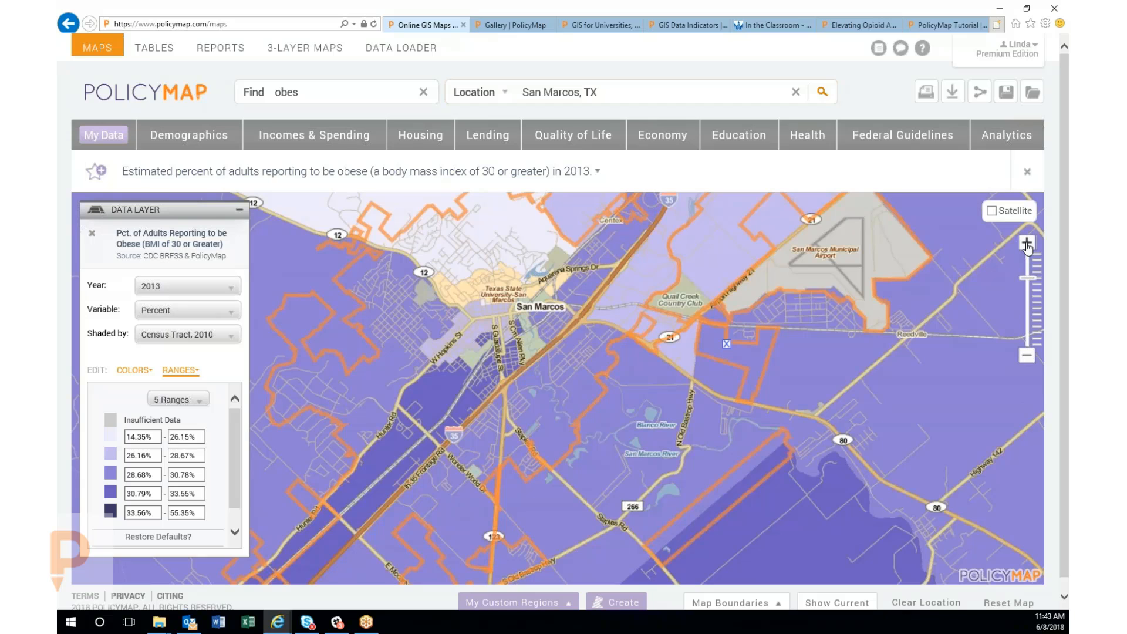
left_click(1027, 243)
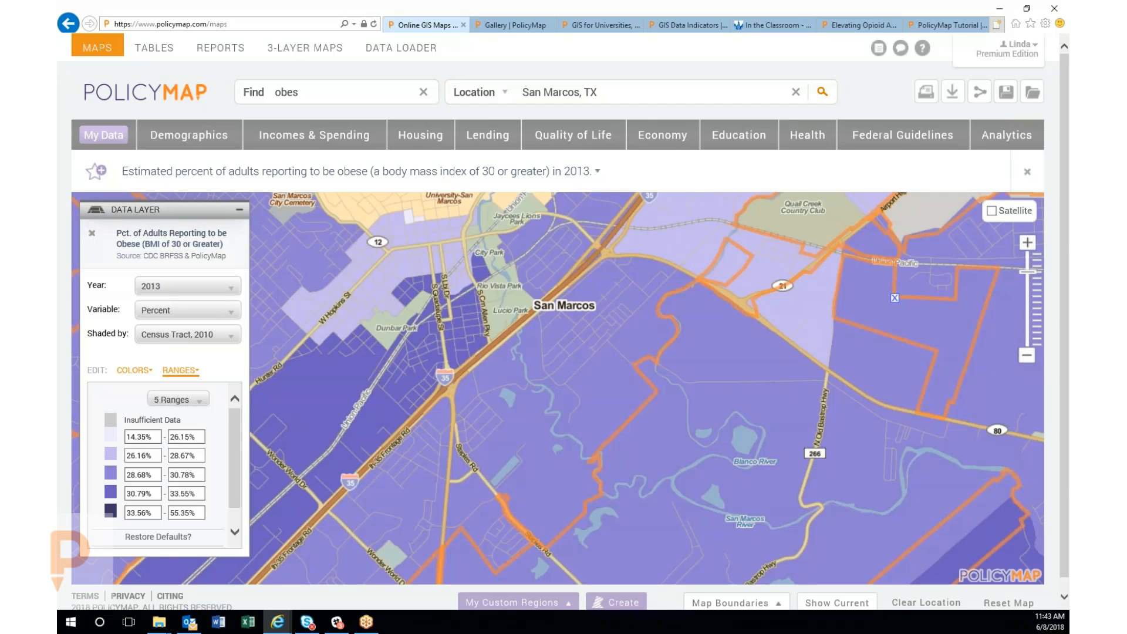
left_click(229, 335)
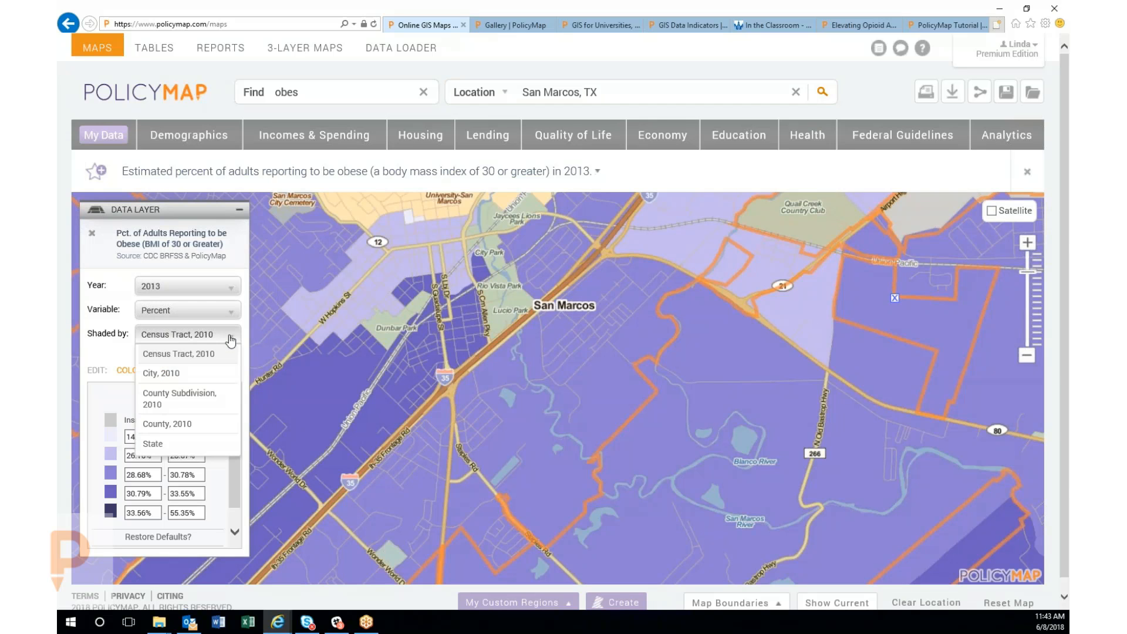
left_click(207, 353)
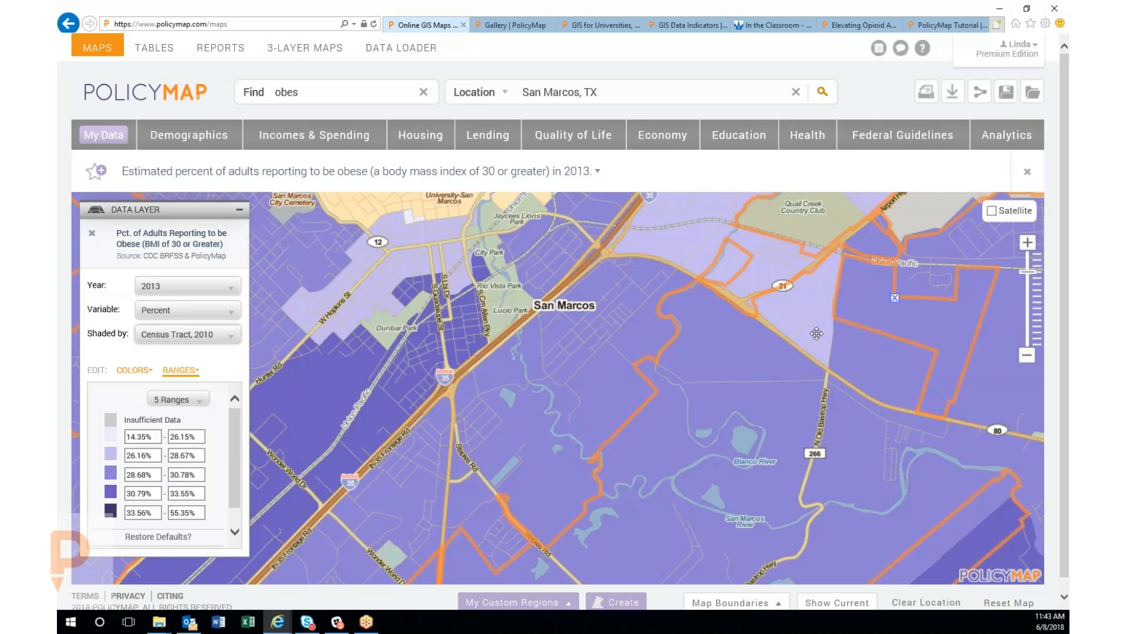
Show the current map boundaries, the 2010 census tracts, over the obesity layer around San Marcos.
left_click_drag(466, 347, 619, 378)
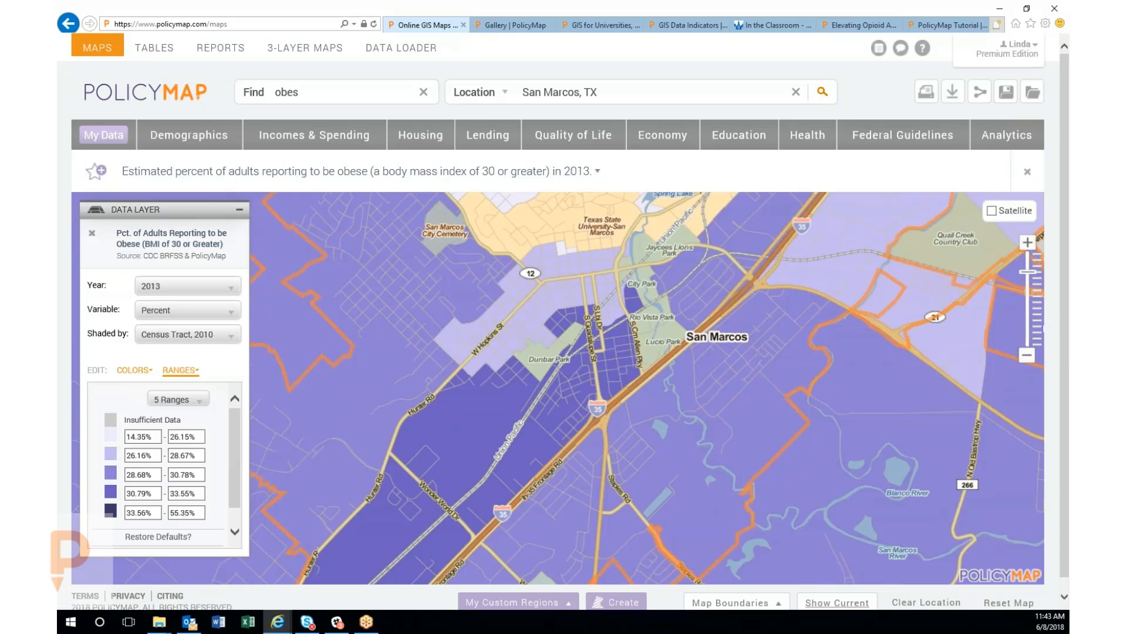
left_click(836, 605)
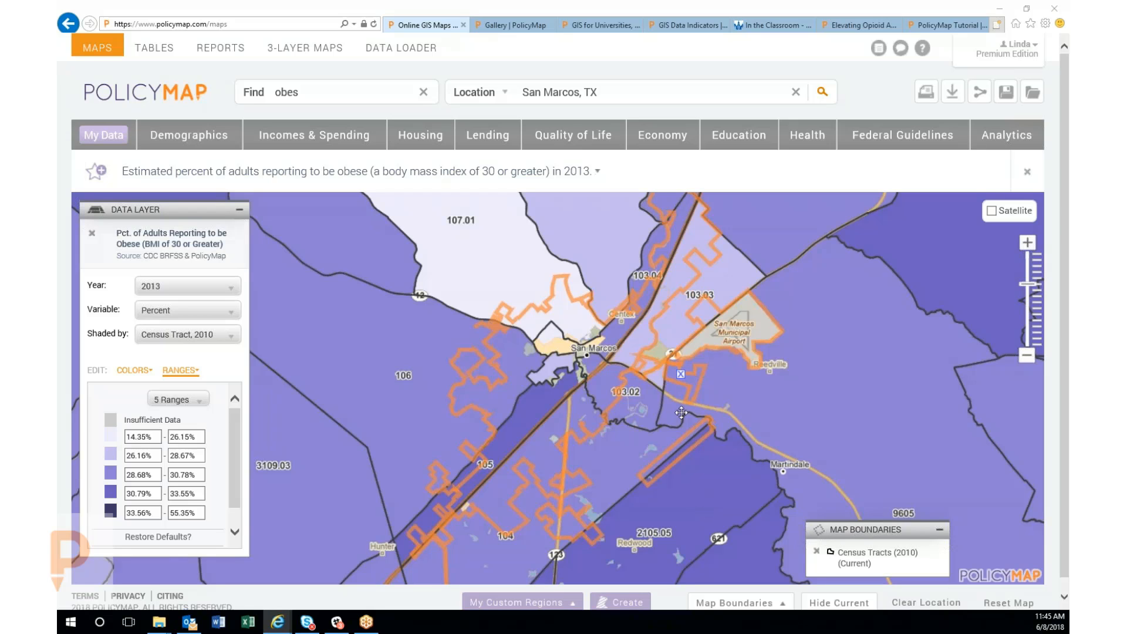
Start building an Assembled Custom Region on the map and accept its instructions.
left_click(627, 603)
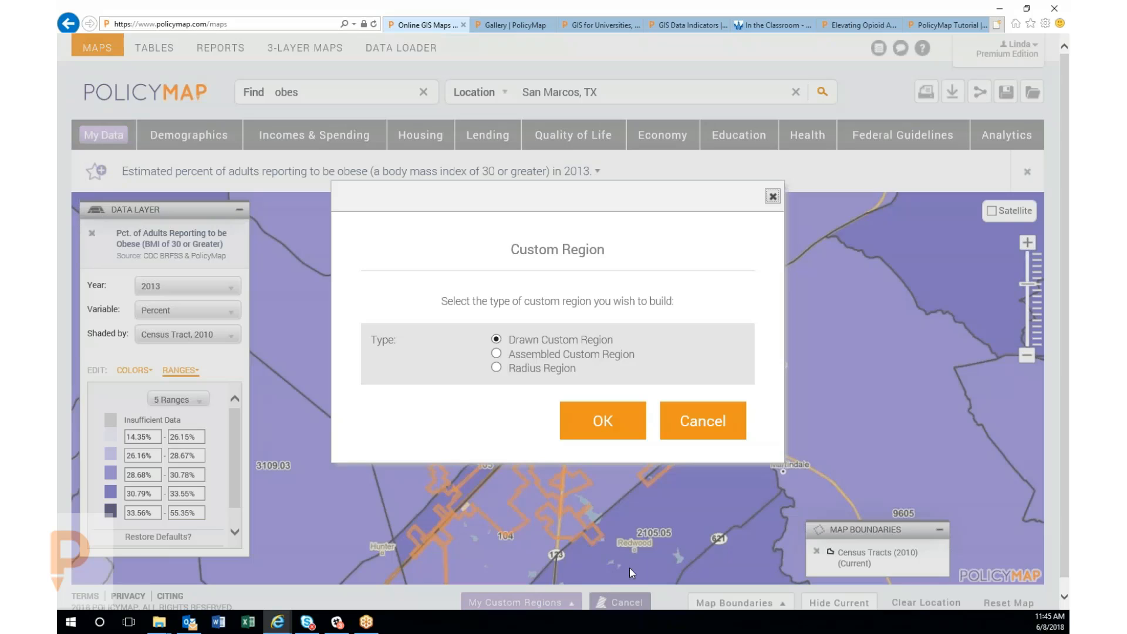
left_click(497, 354)
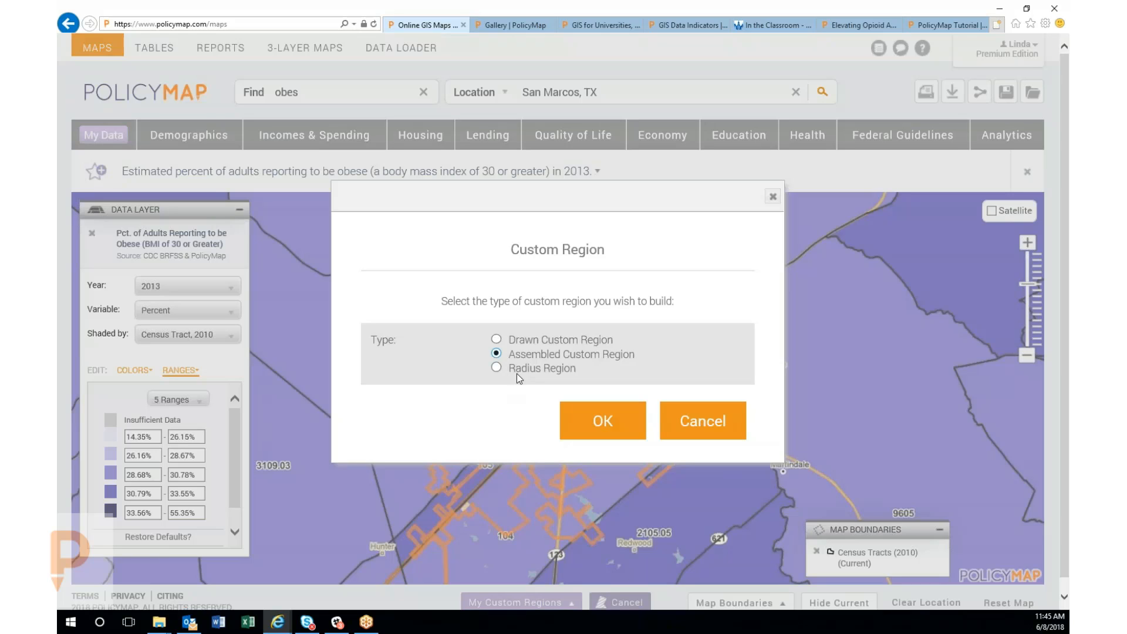
left_click(619, 434)
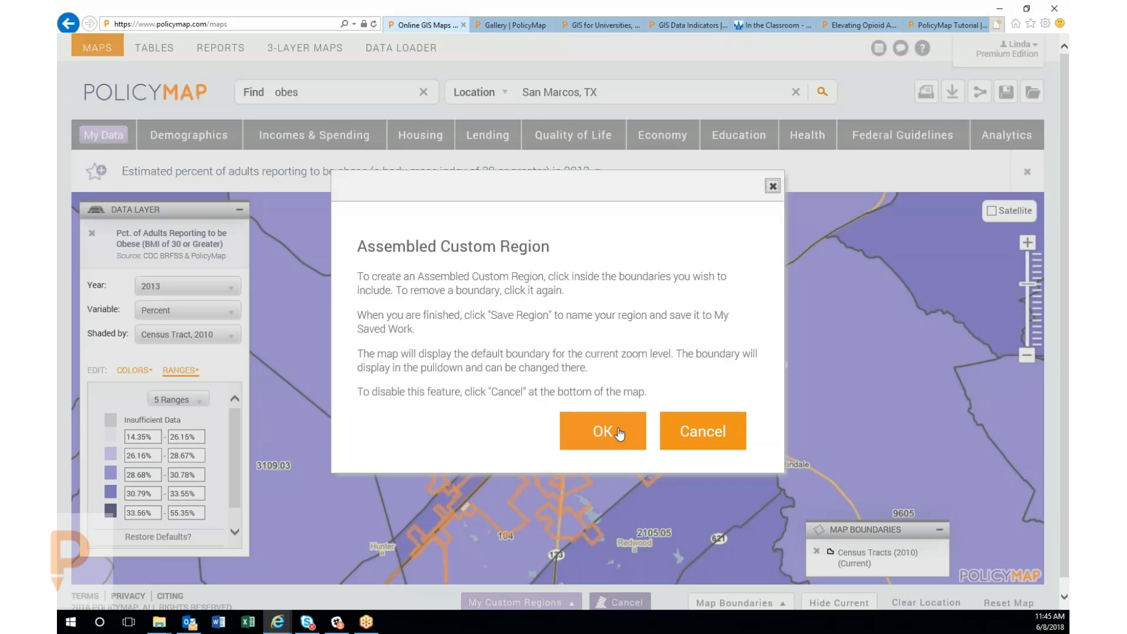
left_click(618, 434)
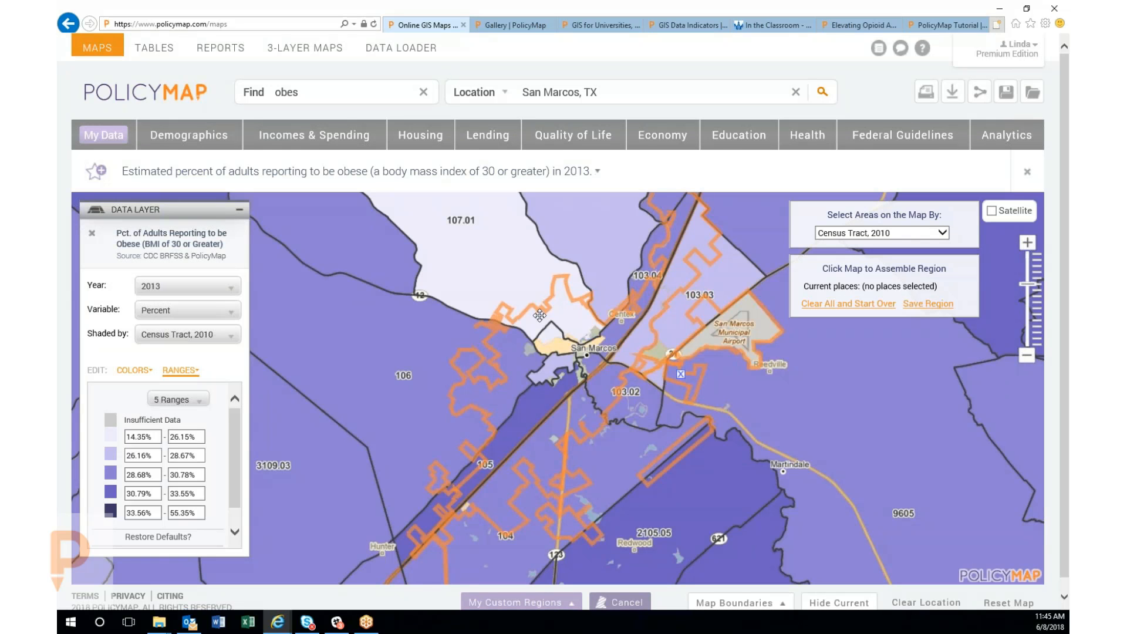
Add census tracts 107.01, 9605, 106 and 104 to the custom region and cancel it without saving.
left_click(519, 283)
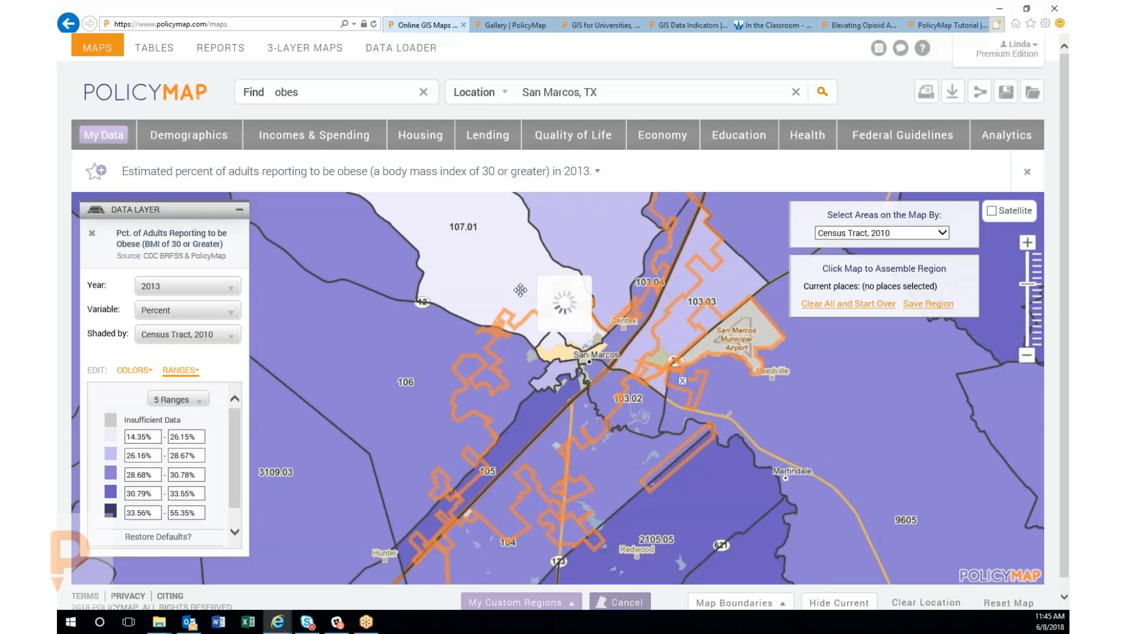
left_click(812, 401)
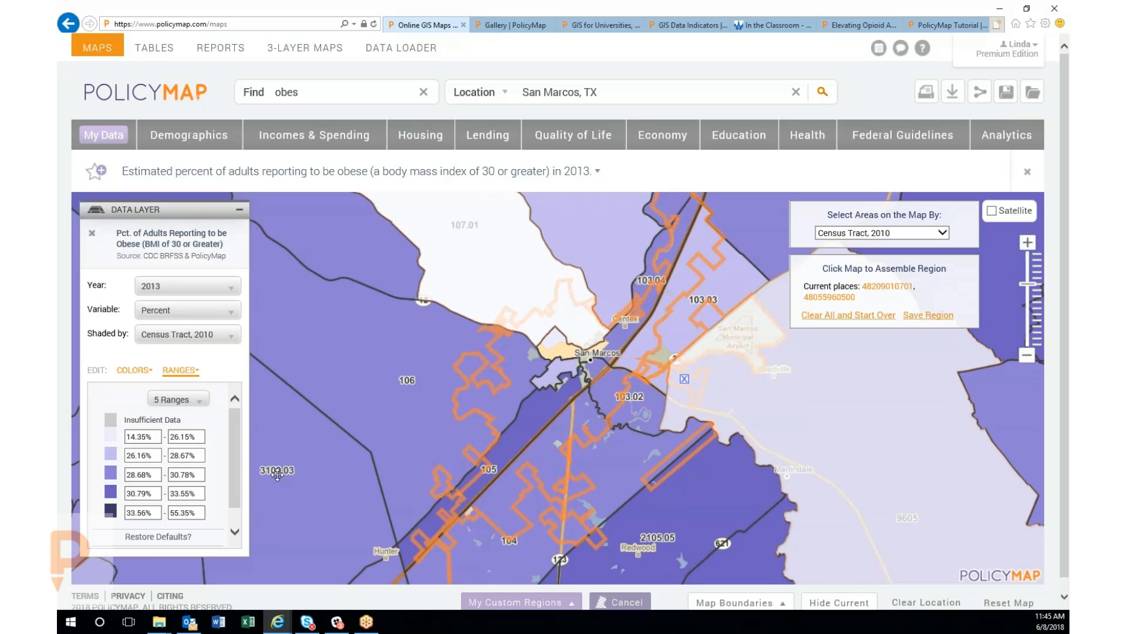
left_click(415, 450)
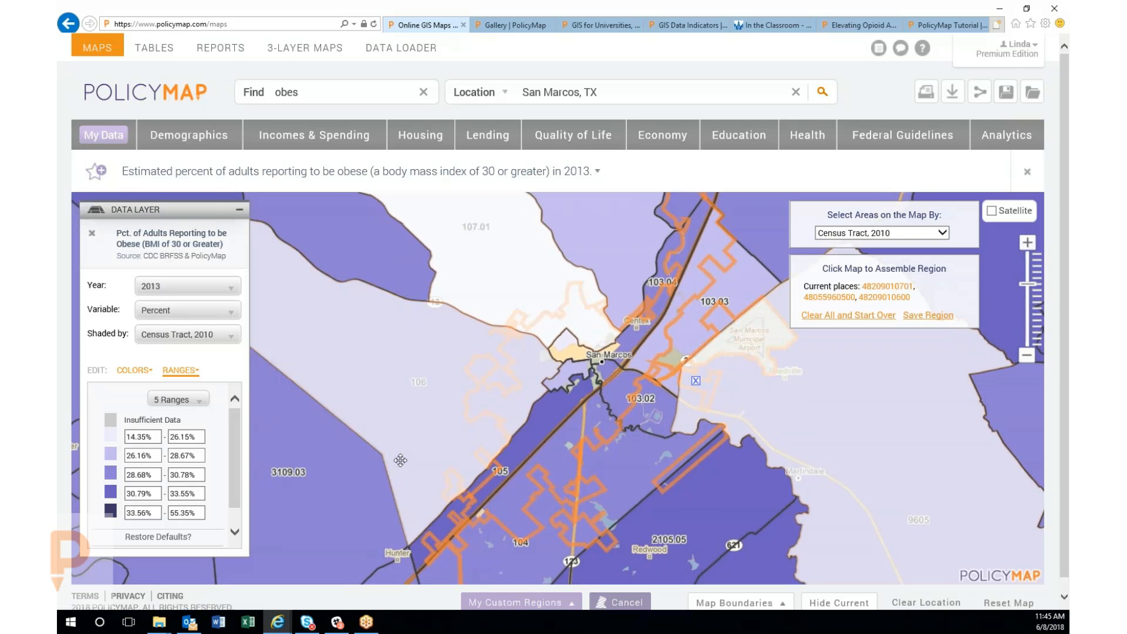
left_click(488, 563)
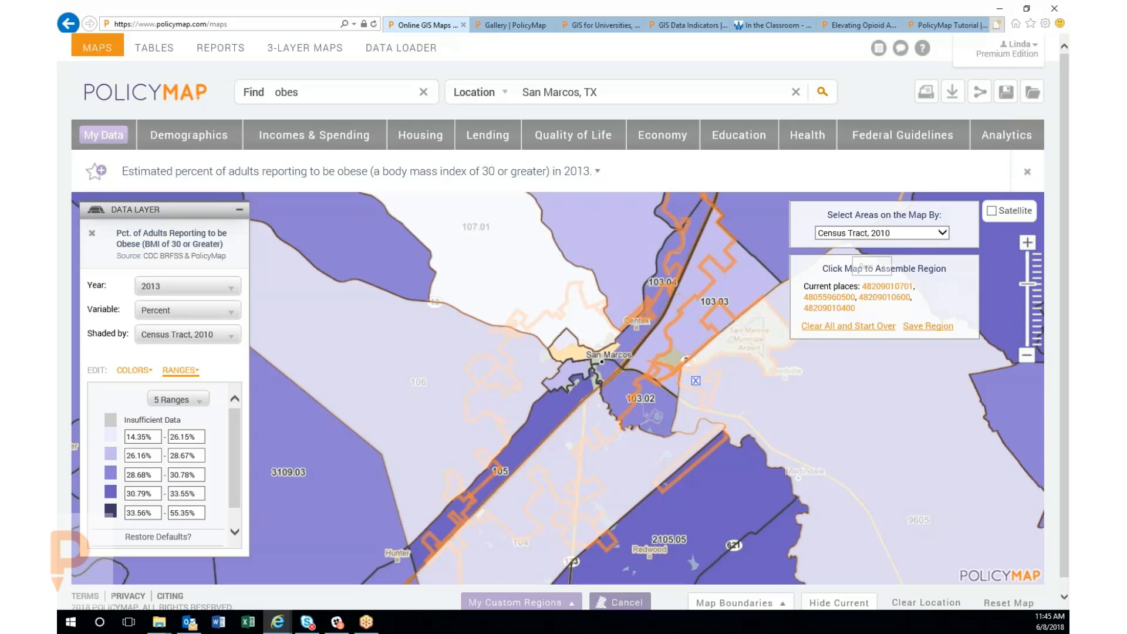
left_click(632, 603)
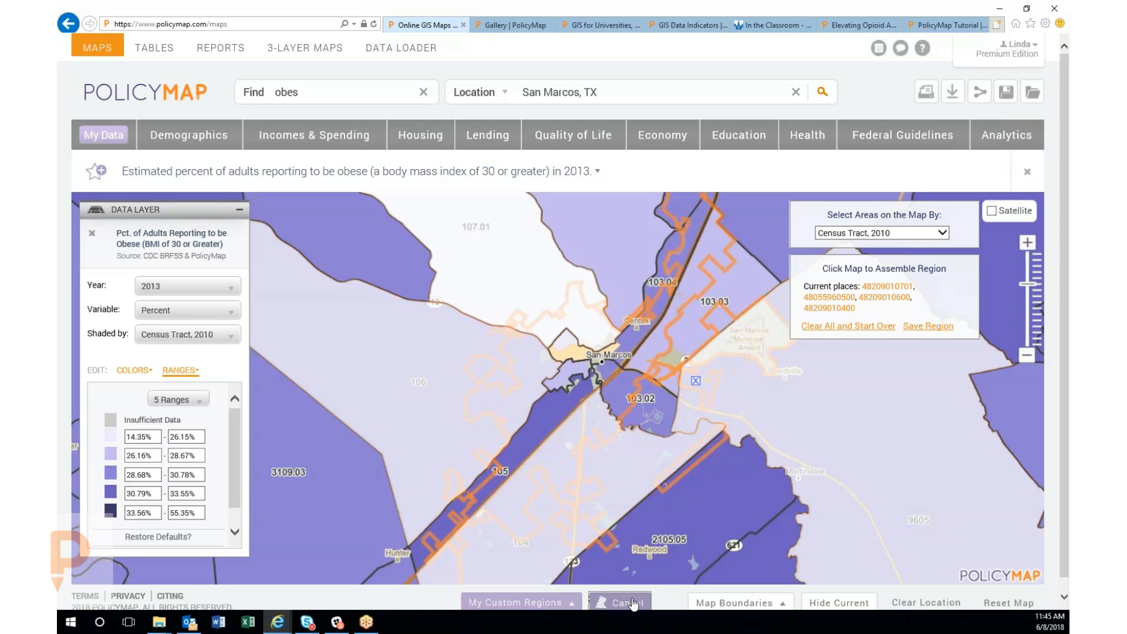
left_click(532, 384)
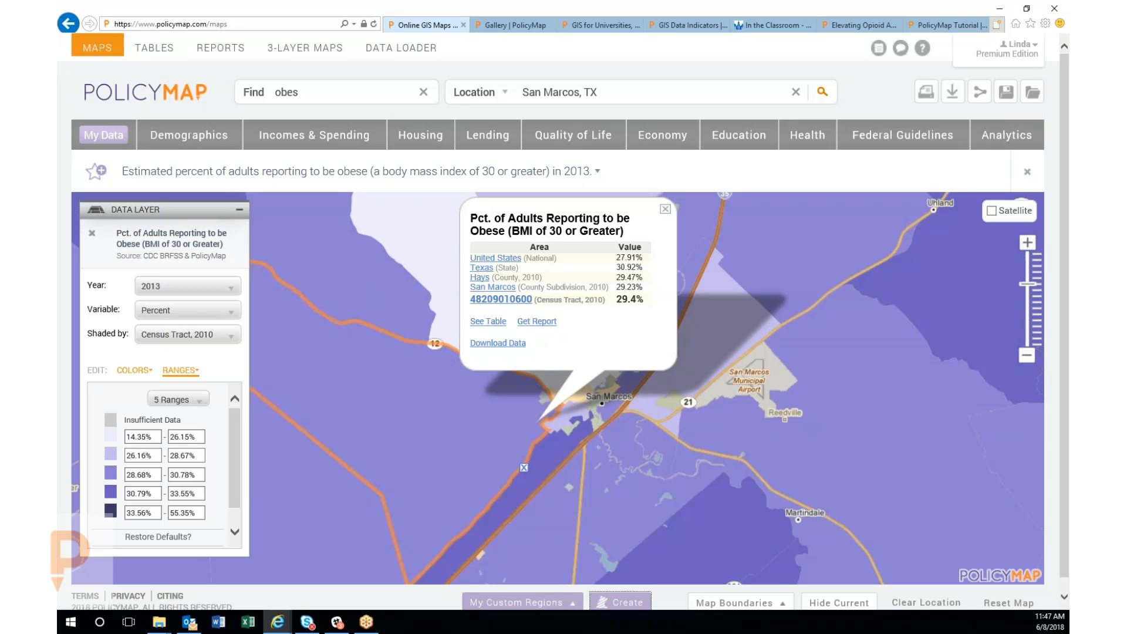
left_click(479, 323)
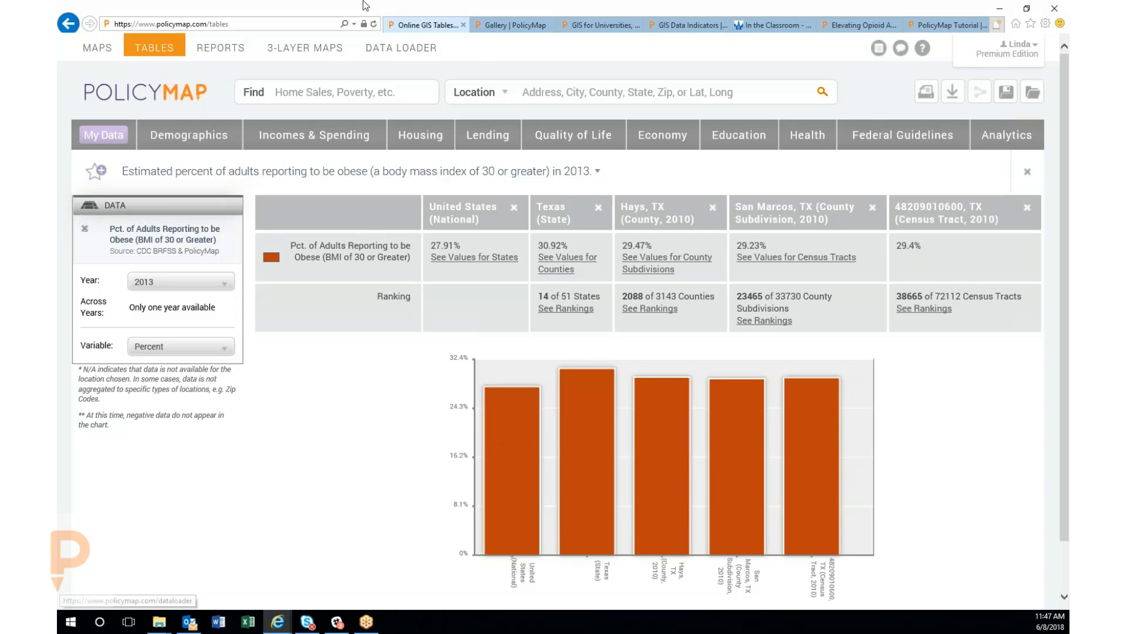
left_click(69, 24)
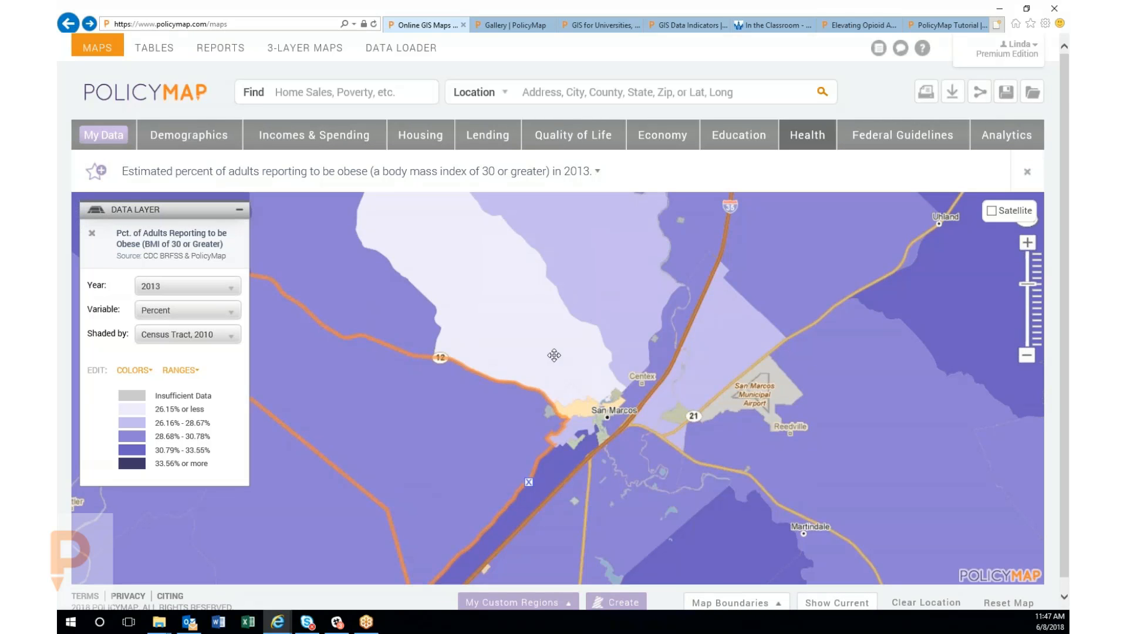
left_click(736, 370)
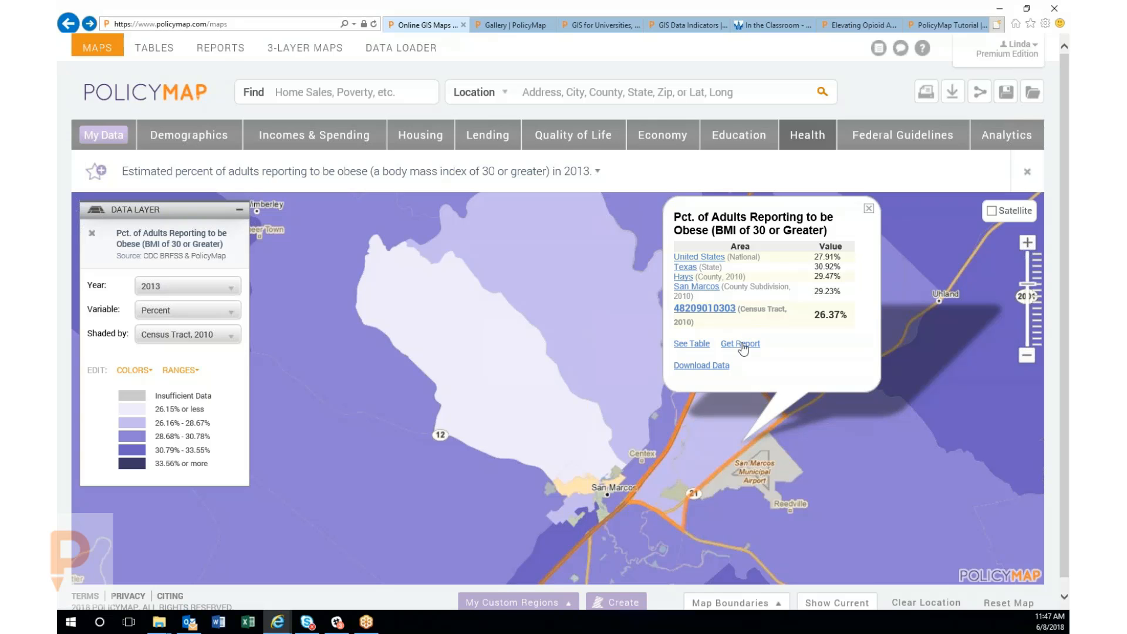
left_click(741, 344)
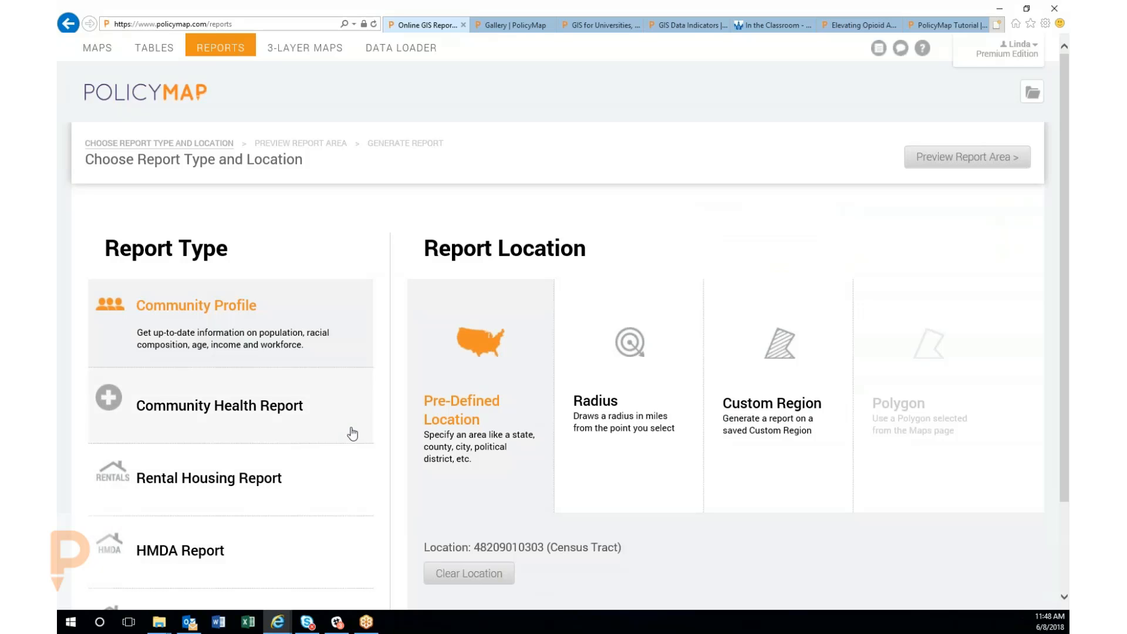
left_click(256, 425)
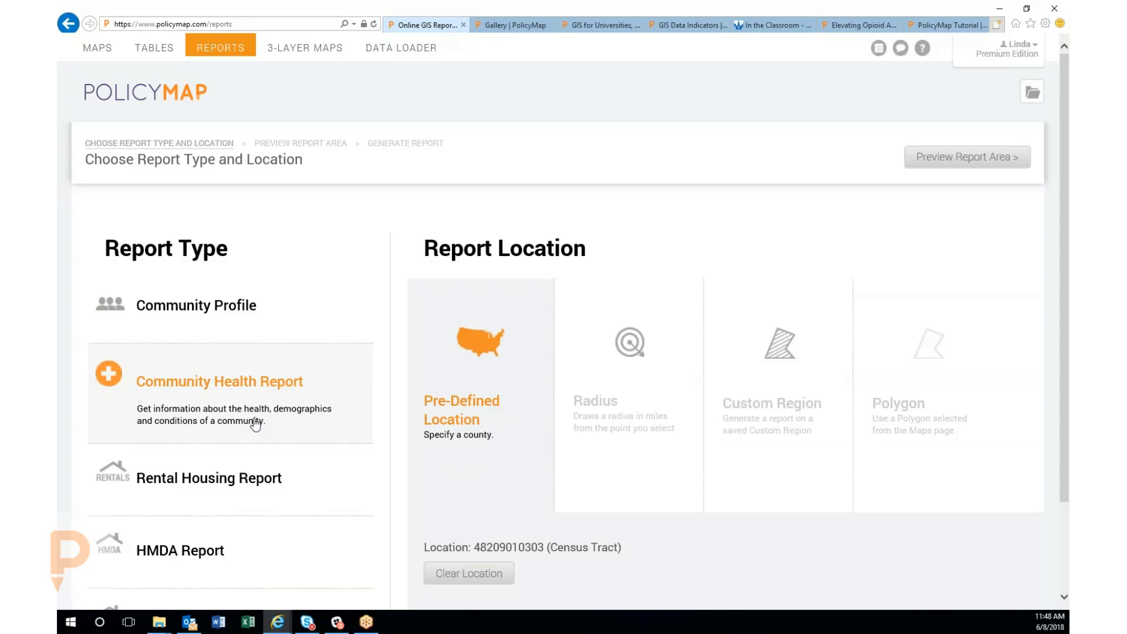
Clear the census tract as report location and set the predefined location to Hays, TX (County).
left_click(443, 574)
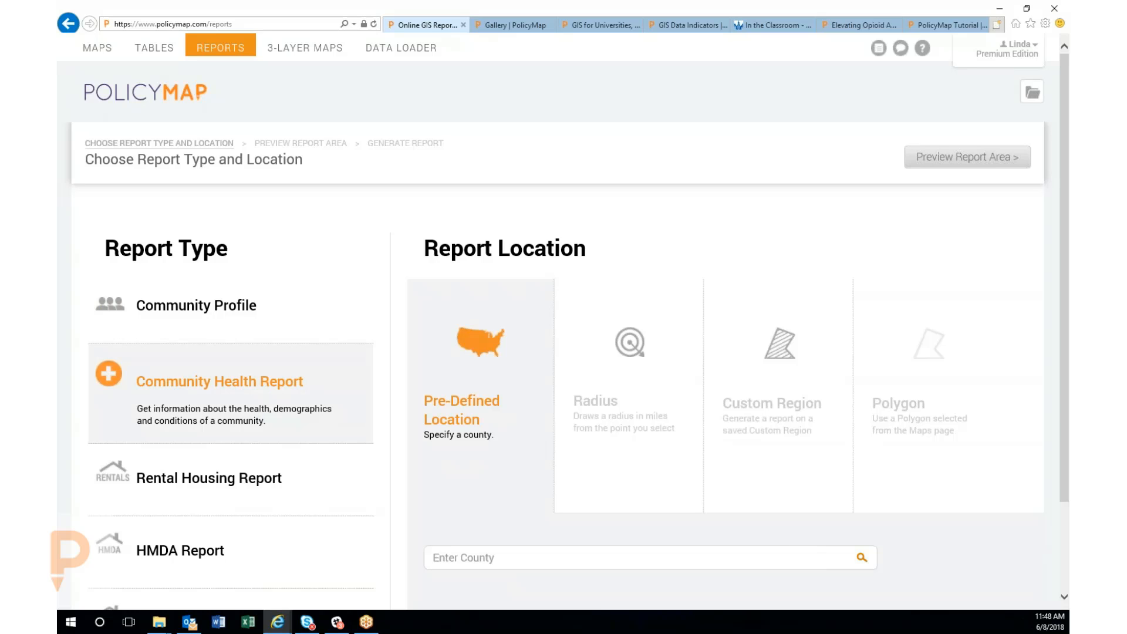
left_click(582, 558)
type("hay")
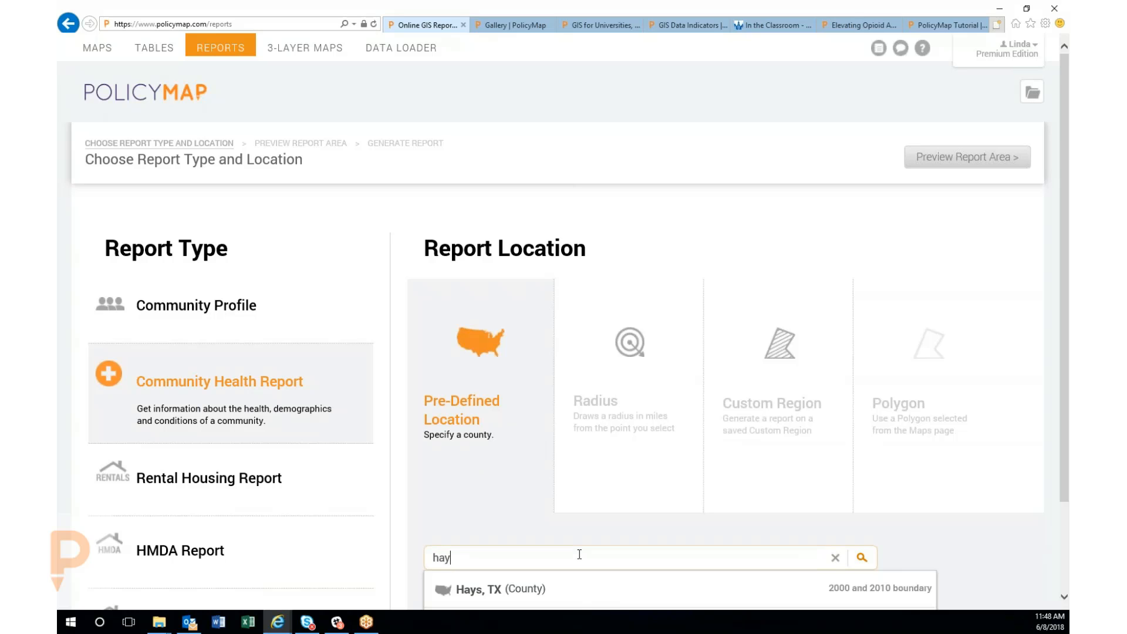
left_click(500, 590)
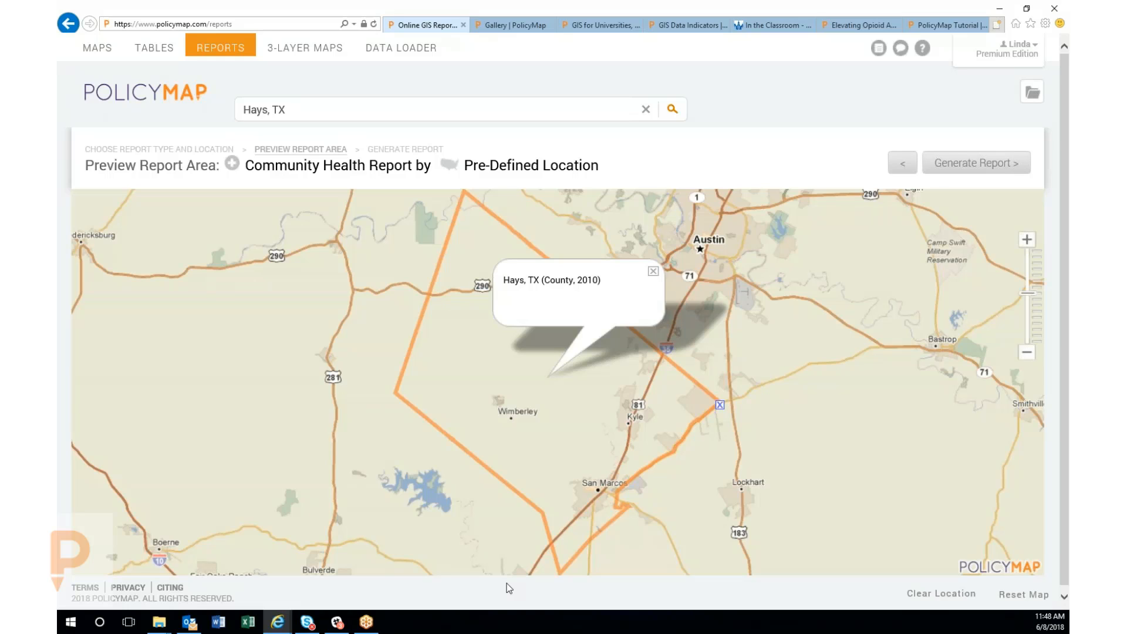
Dismiss the county label, generate the Community Health Report for Hays and acknowledge the data notice.
left_click(653, 272)
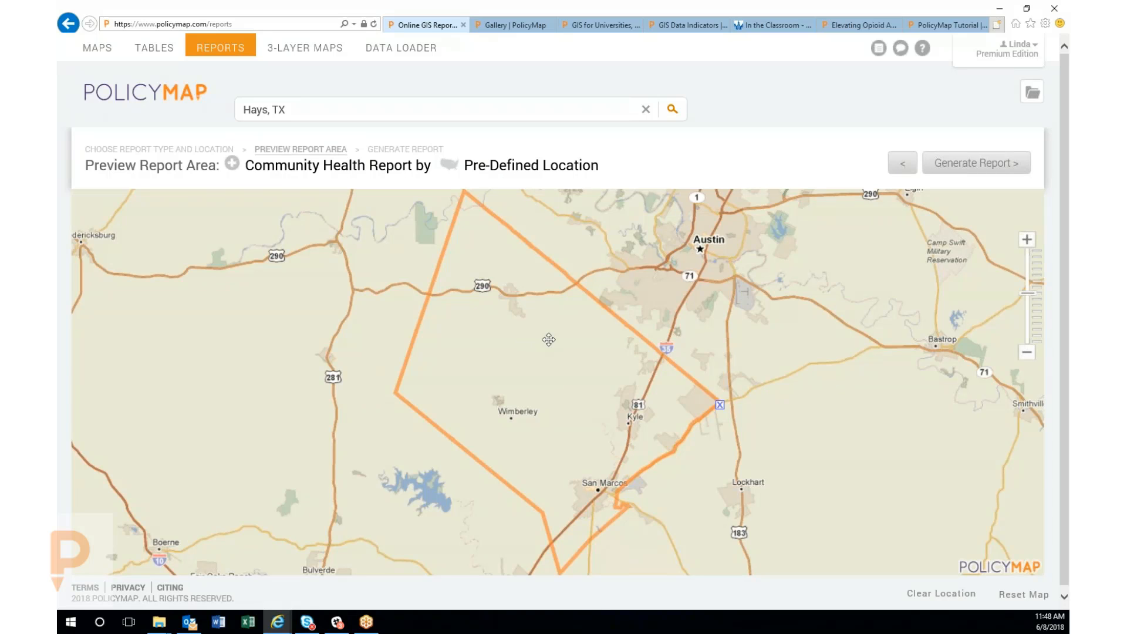
left_click(978, 170)
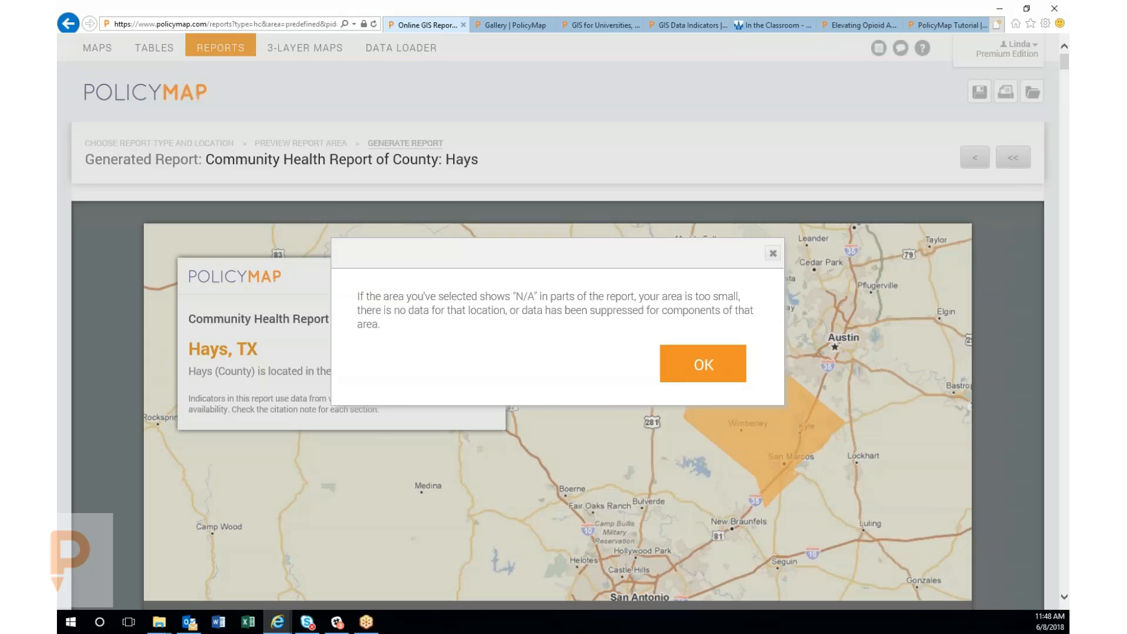
left_click(704, 364)
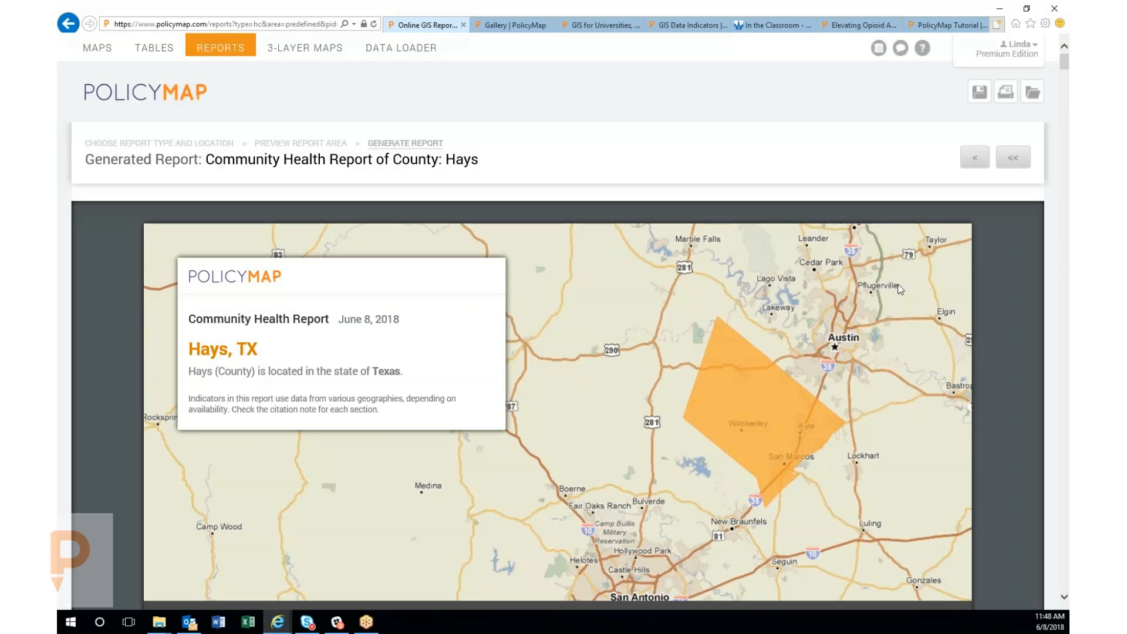
Review the Hays report's Healthcare Access section down to Medically Underserved Areas and return to the obesity map.
left_click(1003, 62)
left_click_drag(1067, 70, 1067, 76)
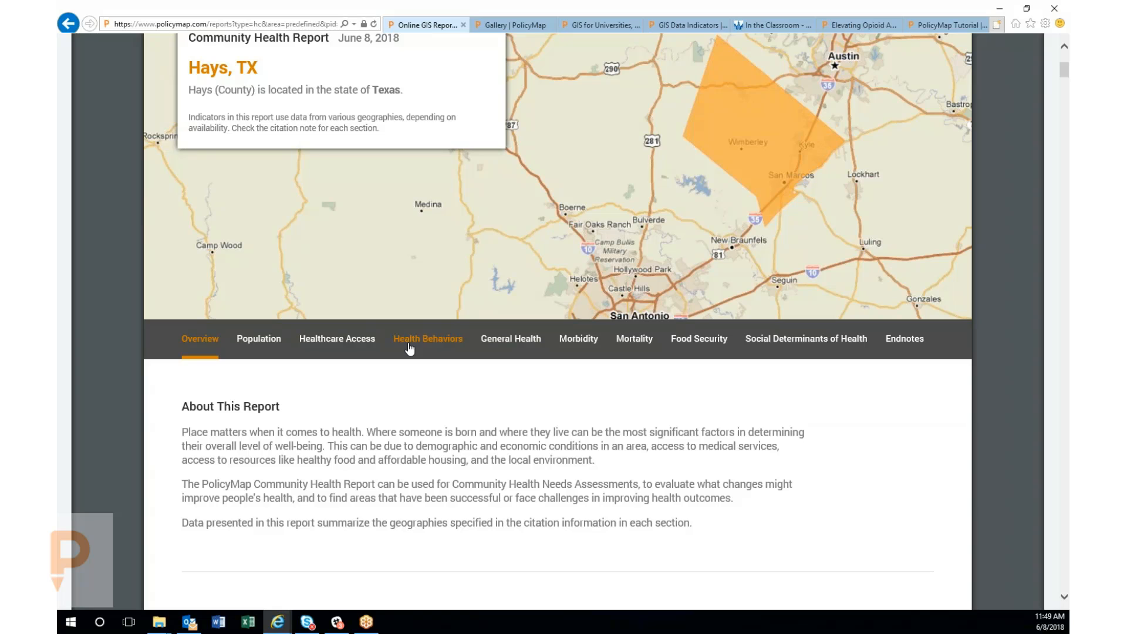
left_click(348, 347)
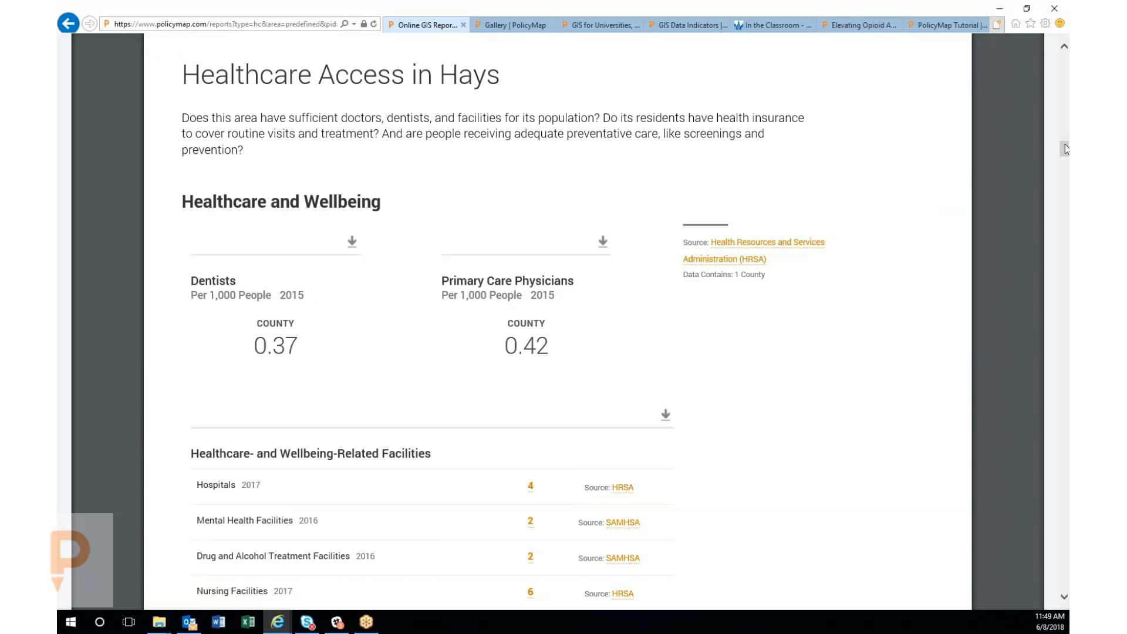
left_click_drag(1066, 149, 1067, 180)
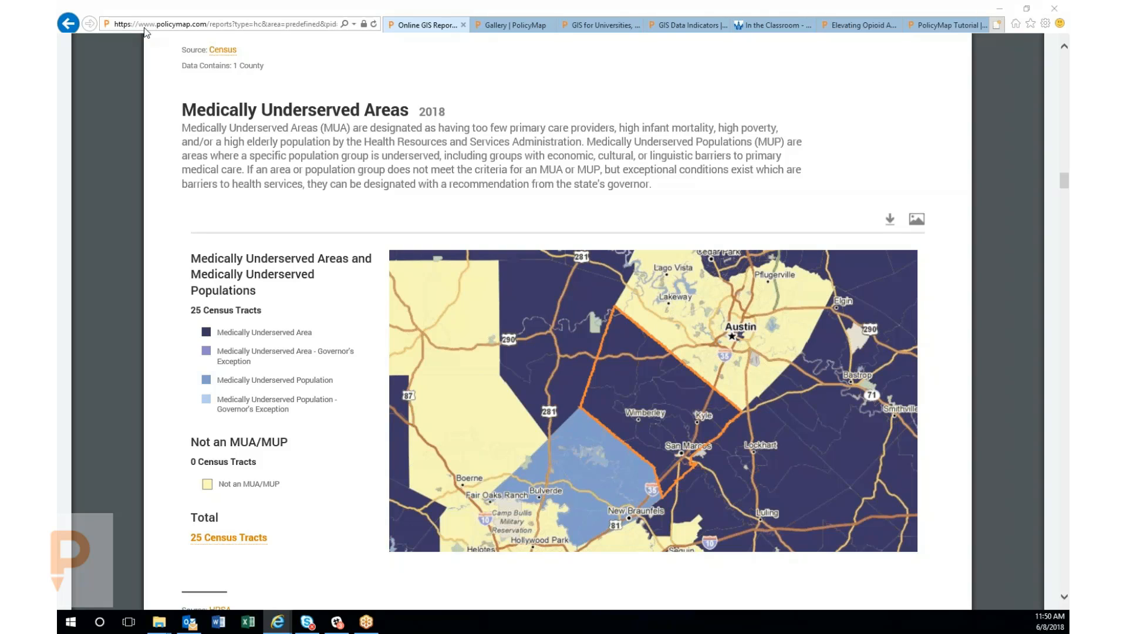
left_click(72, 29)
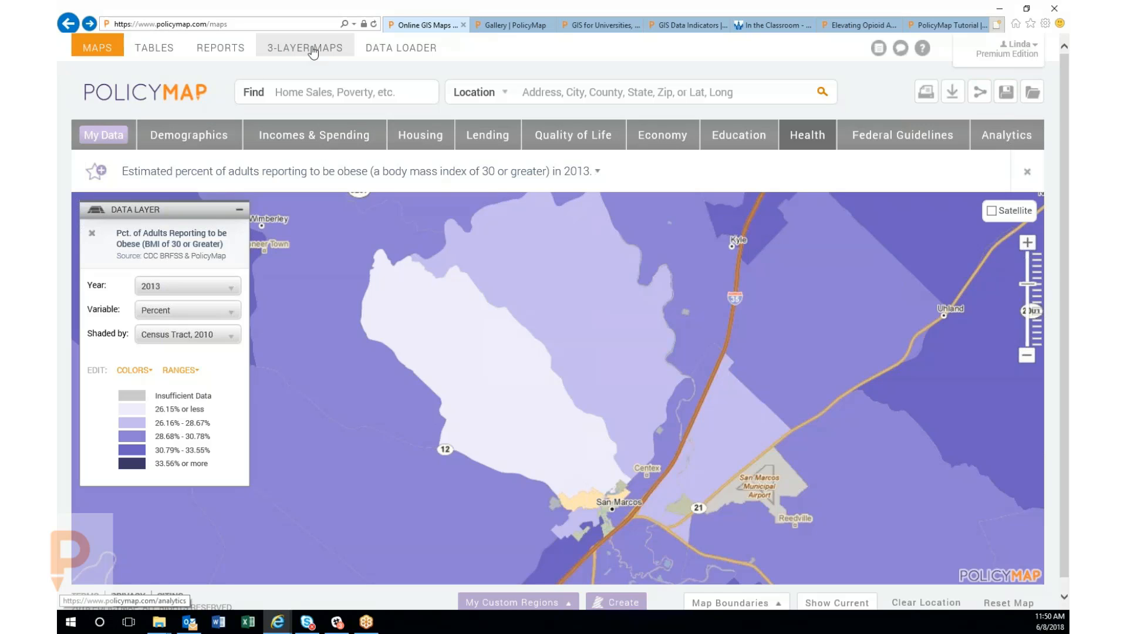
Open a 3-layer map, locate the city of San Marcos, TX on it and dismiss its label.
left_click(312, 47)
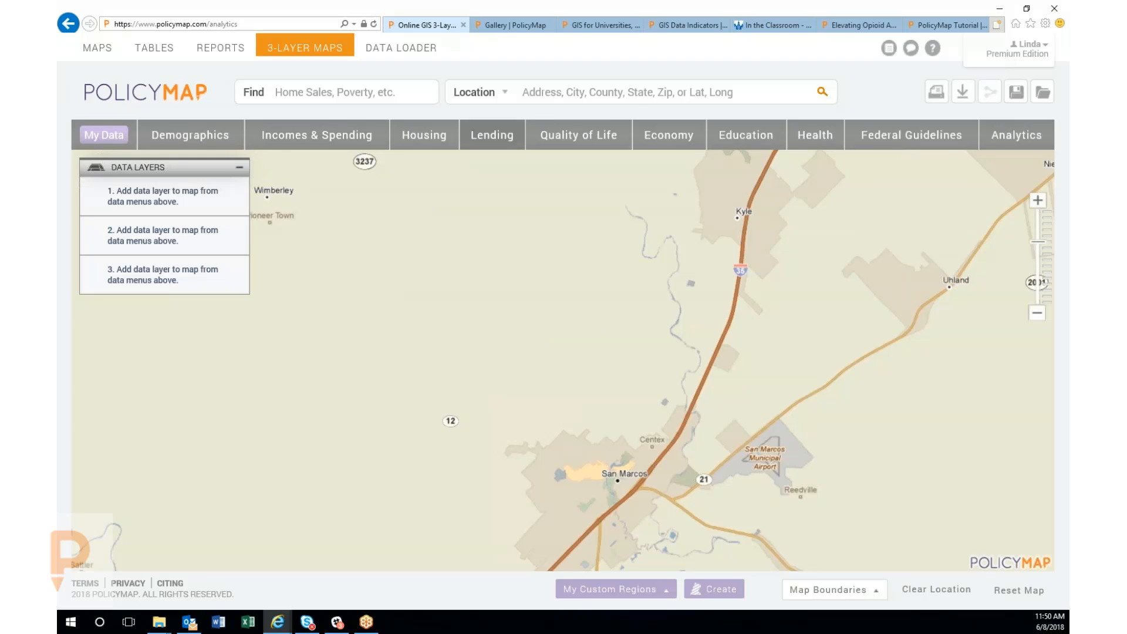
left_click(630, 97)
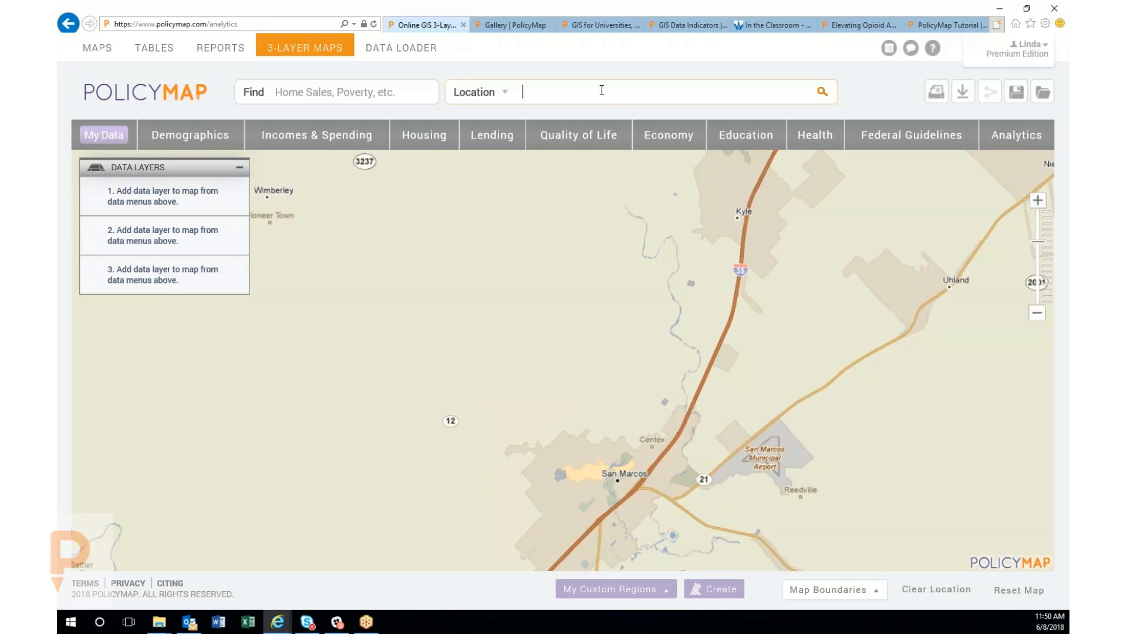
type("san m")
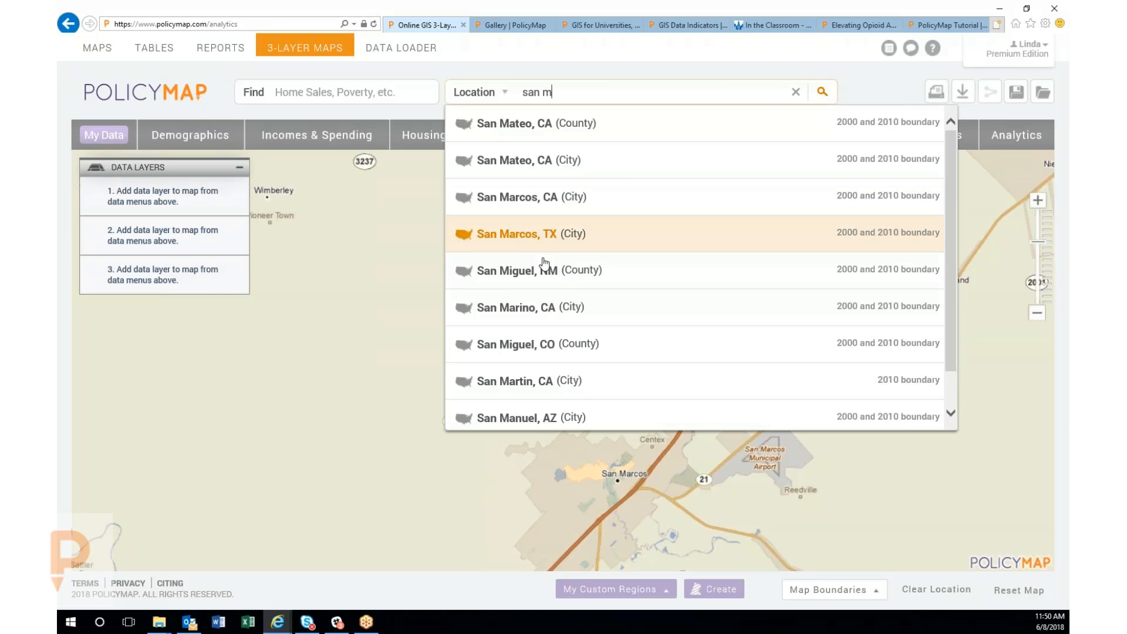
left_click(541, 251)
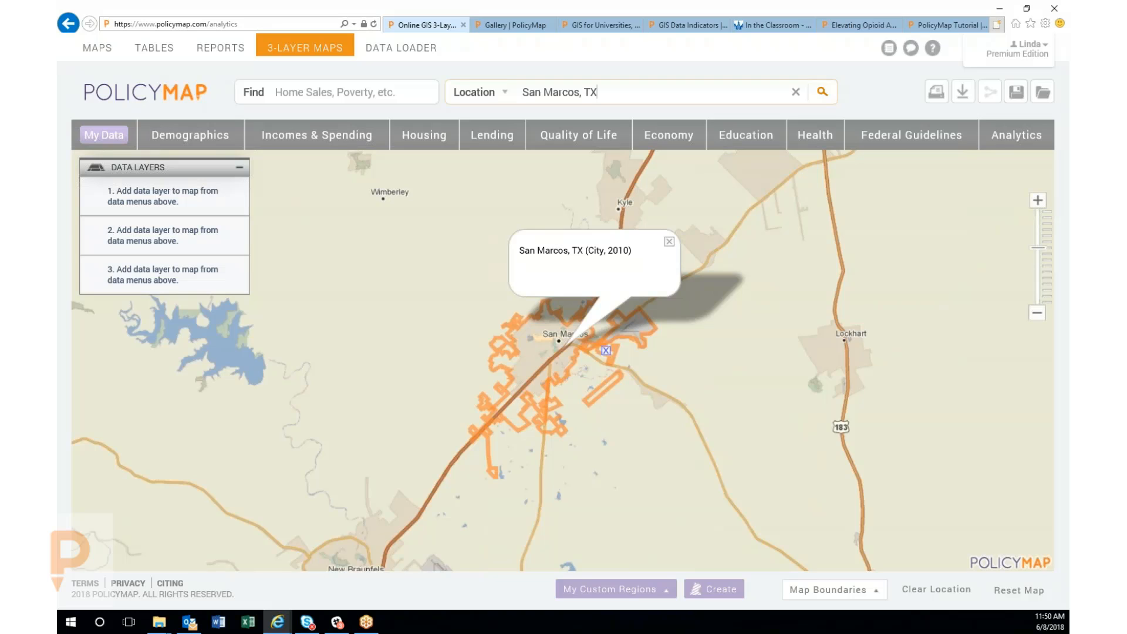
left_click(670, 243)
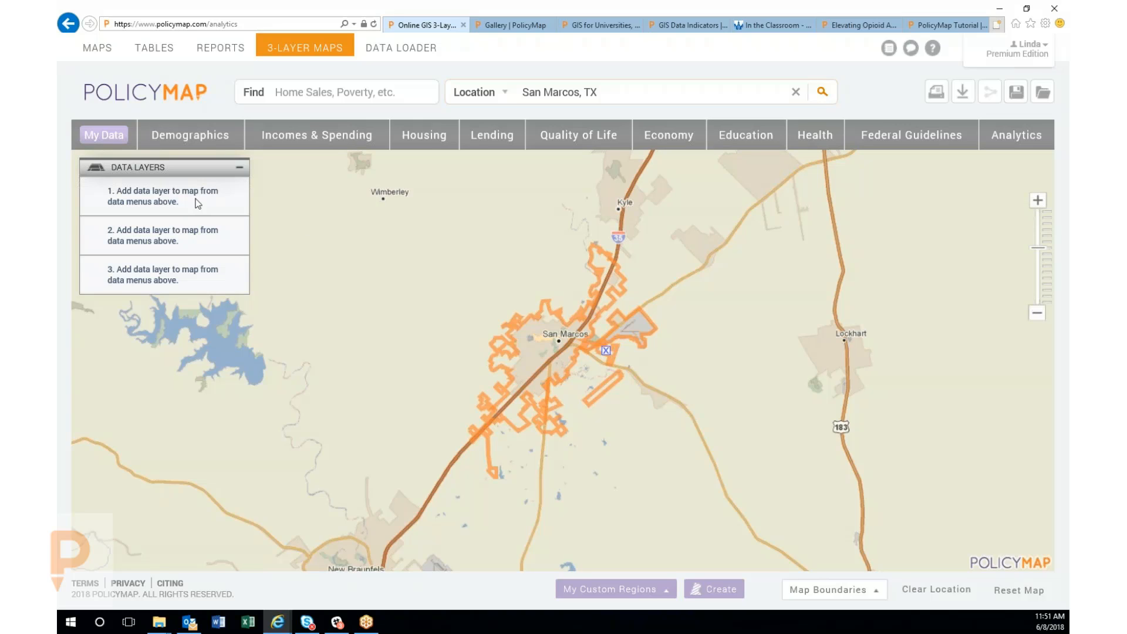
Search for "obes" and add the CDC BRFSS estimated percent of obese adults as the first data layer.
left_click(315, 94)
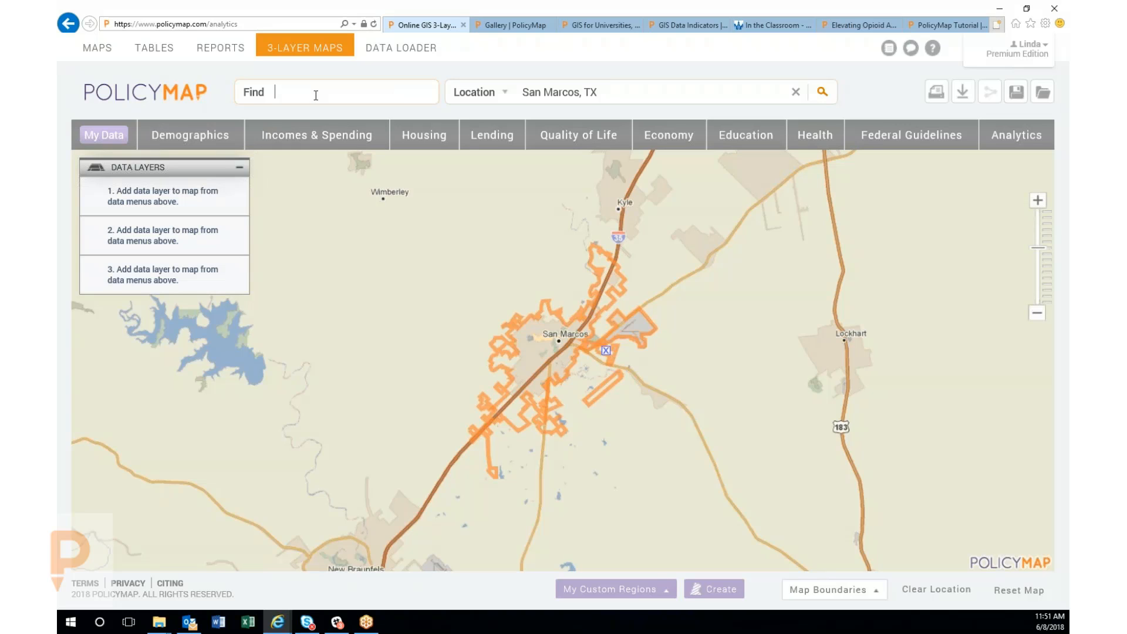
type("obes")
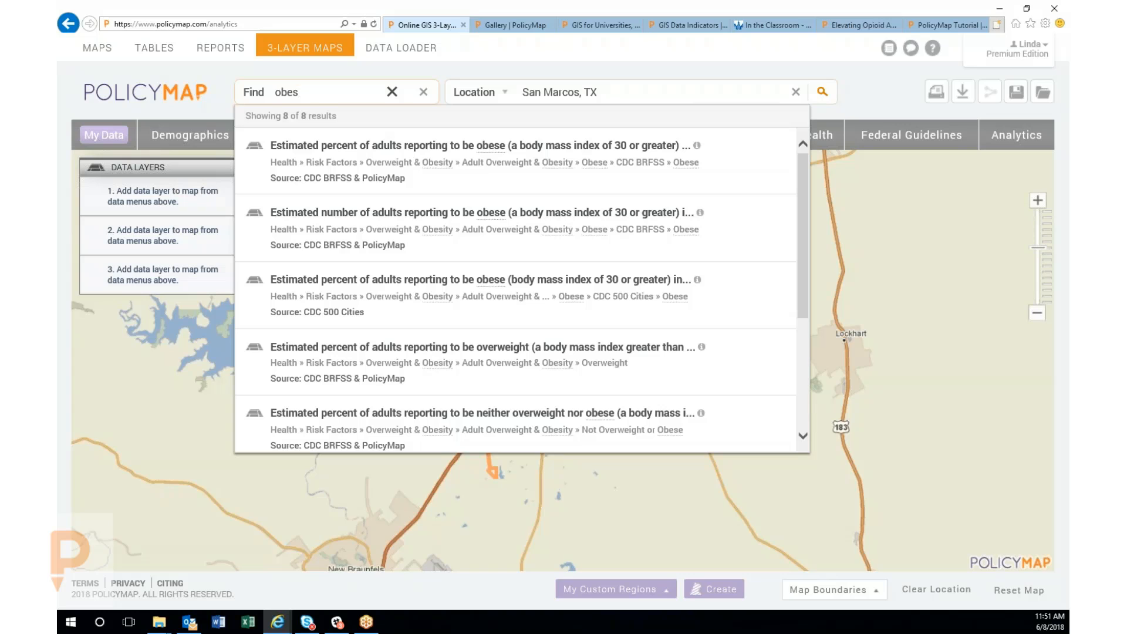
left_click(375, 165)
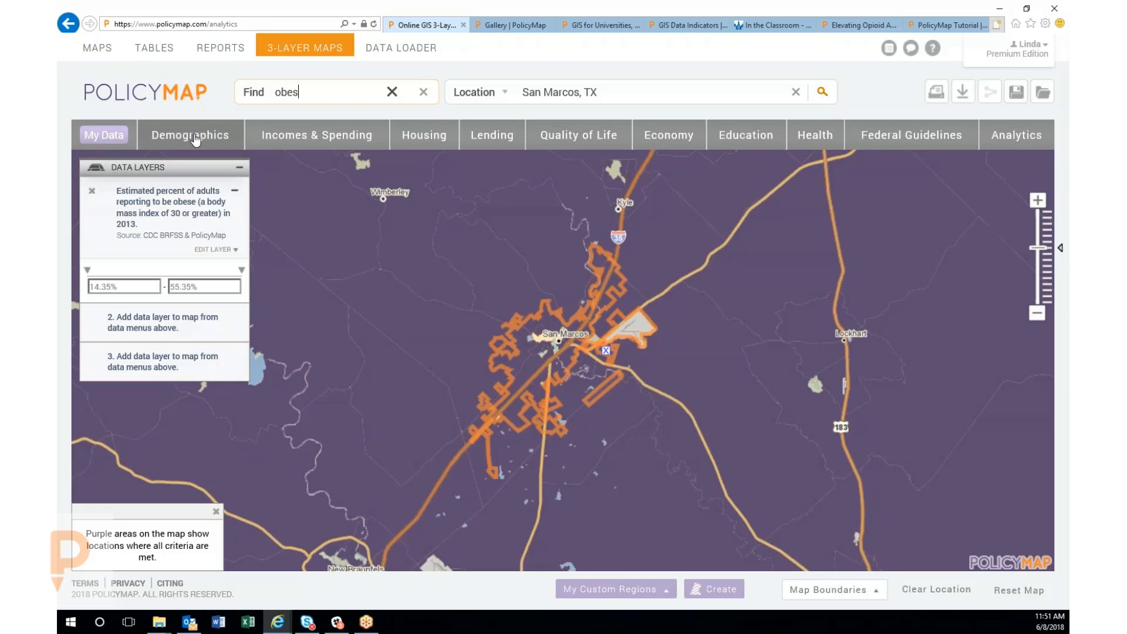
Add the 2012-2016 estimated percent of all people in poverty as the second data layer and set its minimum to 10%.
left_click(195, 139)
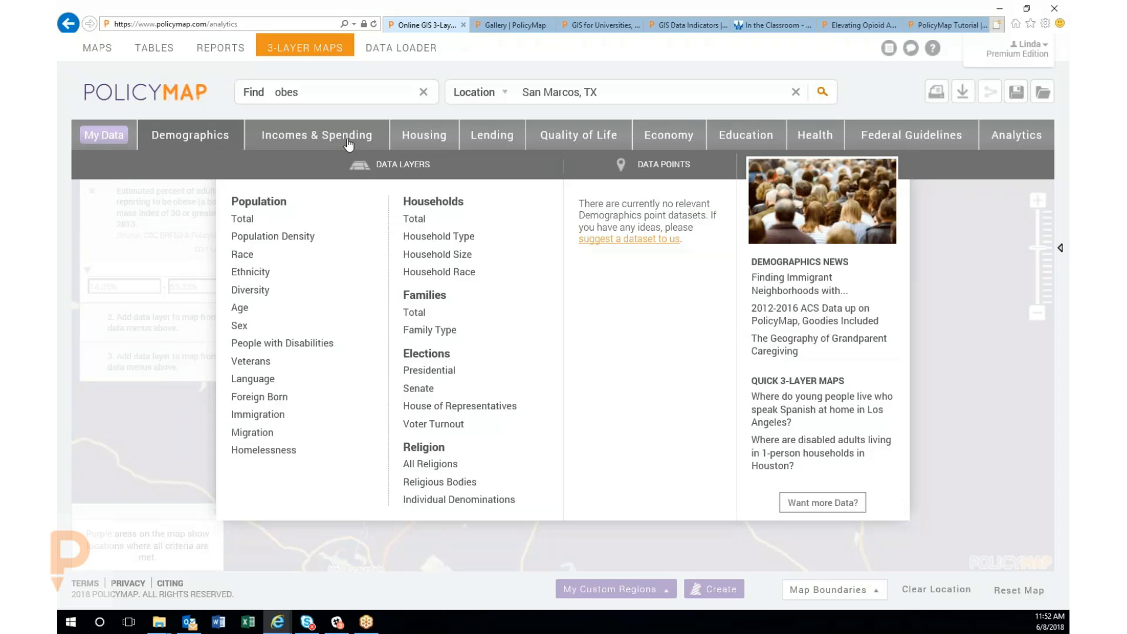
mouse_move(347, 144)
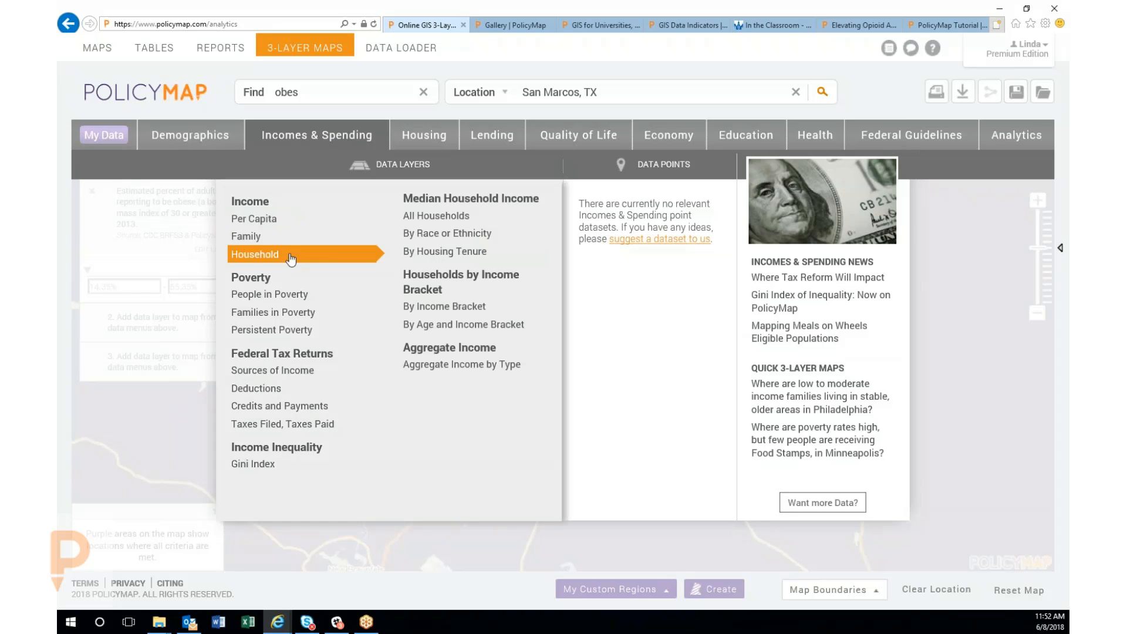
mouse_move(272, 299)
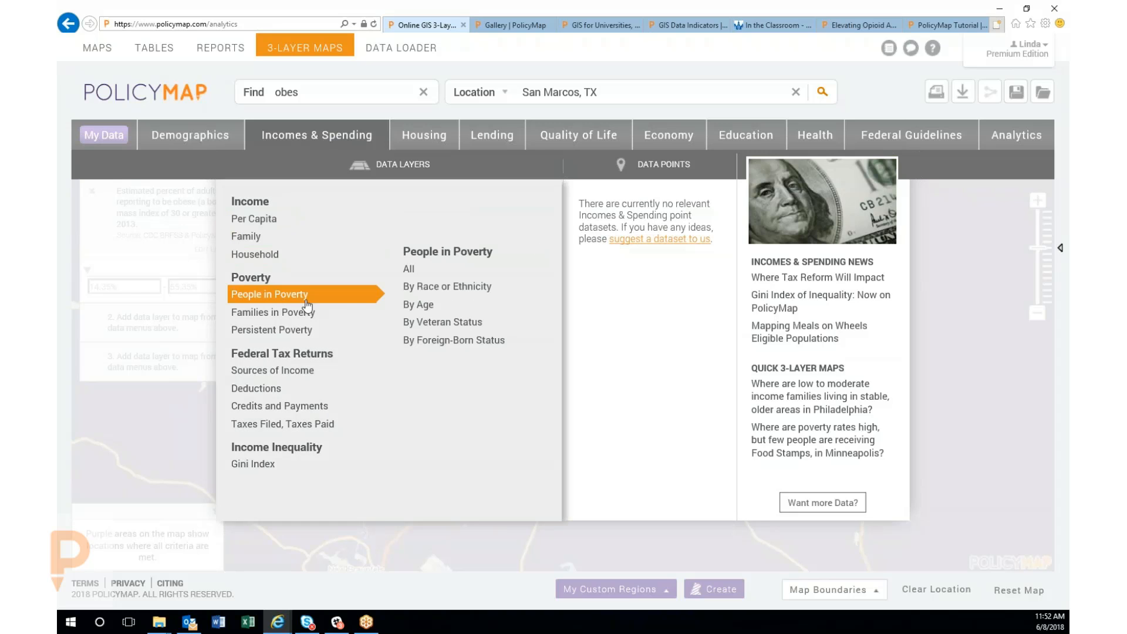
left_click(426, 274)
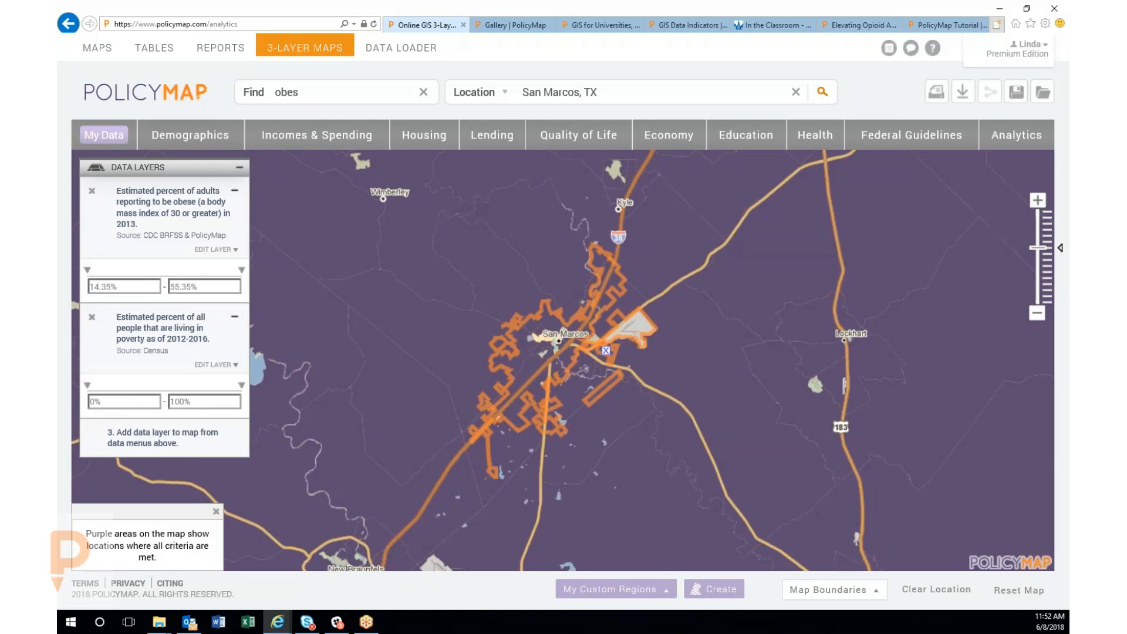
left_click(120, 402)
type("10")
key("Return")
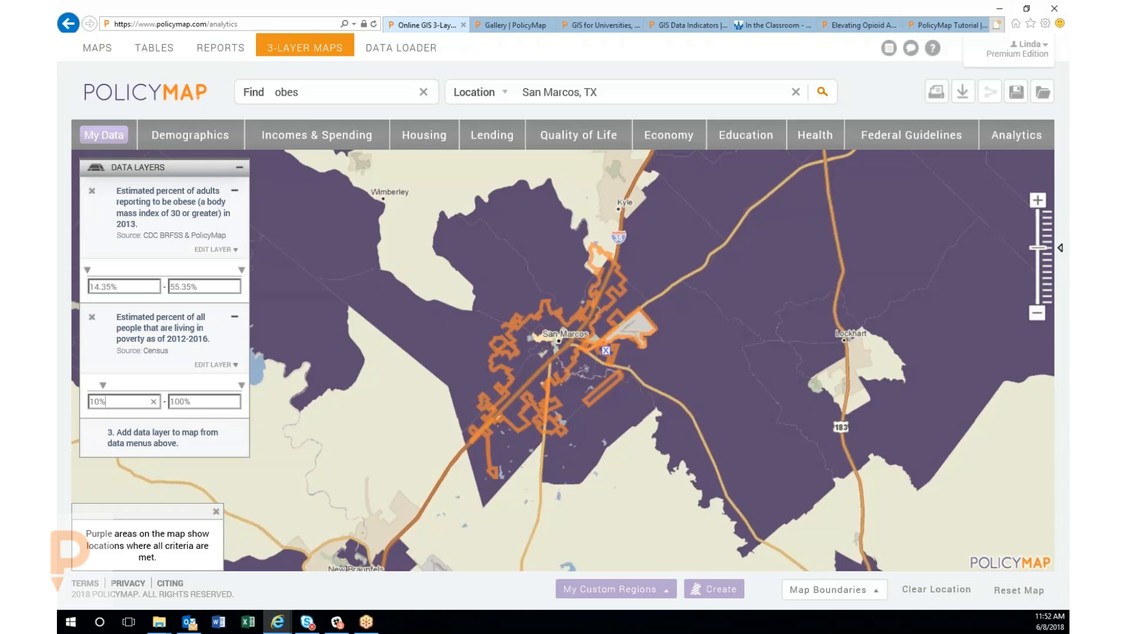
Add the percent of all veterans as the third data layer, dismiss the purple-areas note and set the layer's minimum to 5%.
left_click(183, 136)
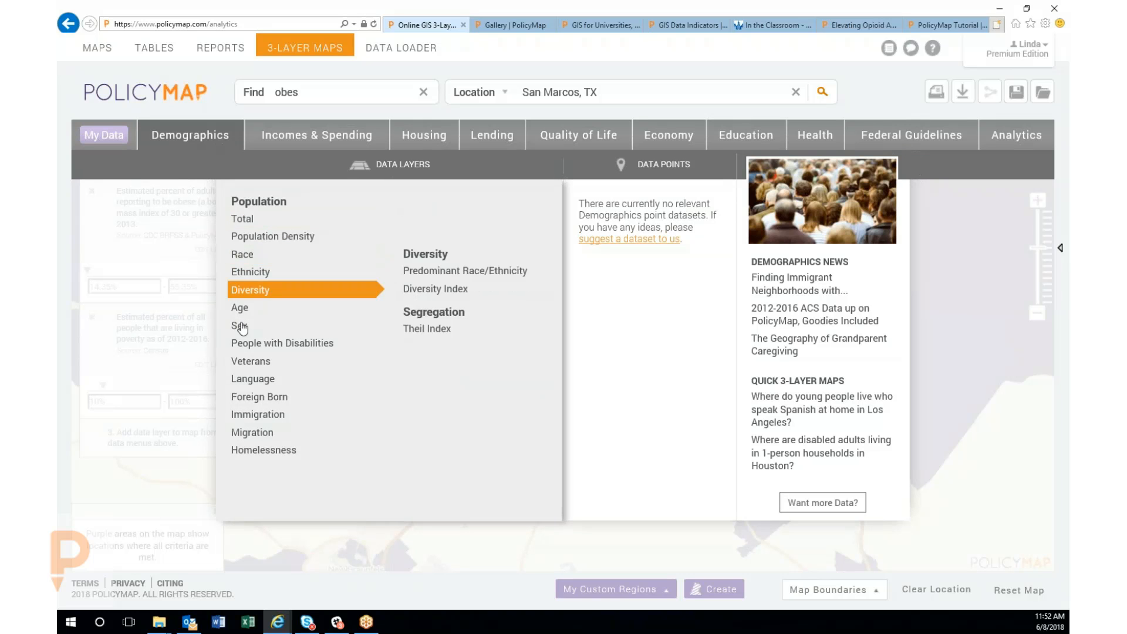
mouse_move(245, 365)
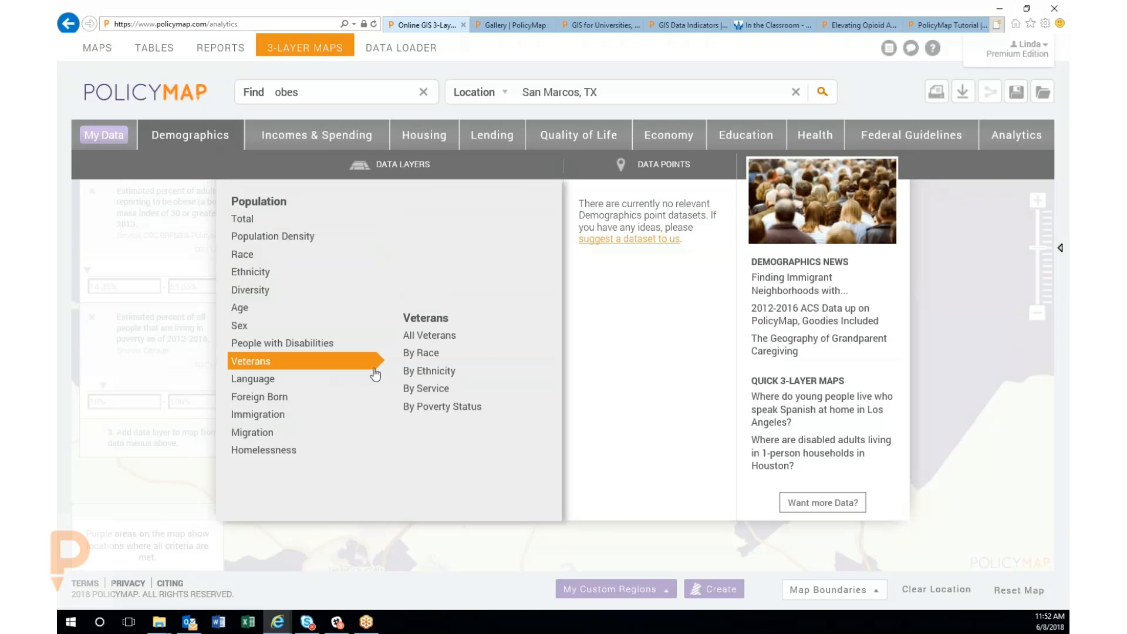
left_click(436, 335)
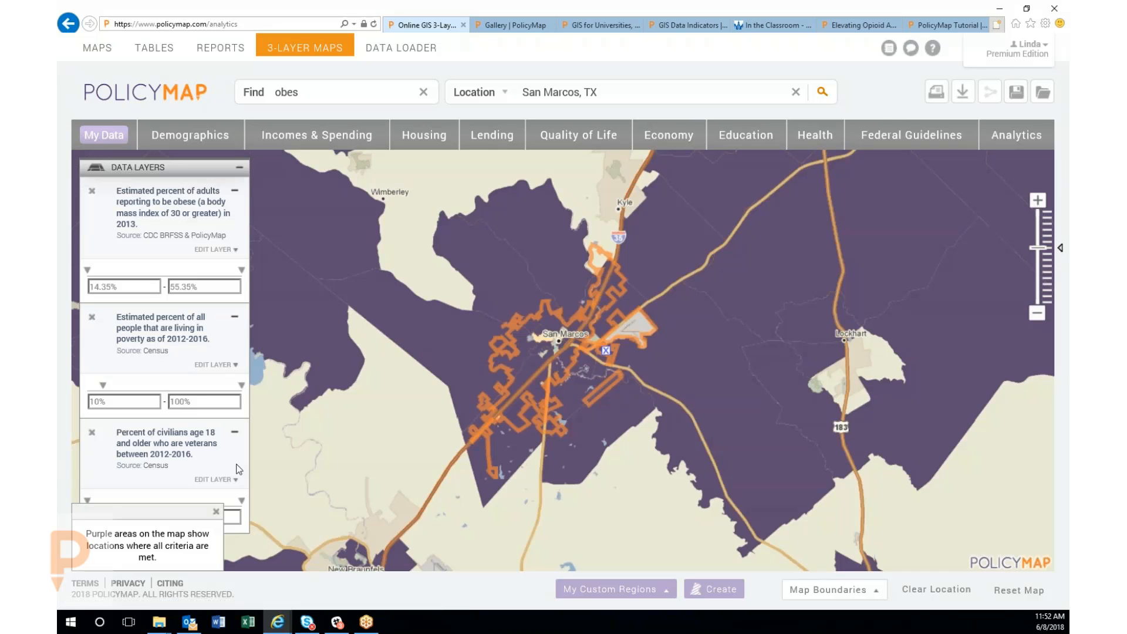
left_click(215, 511)
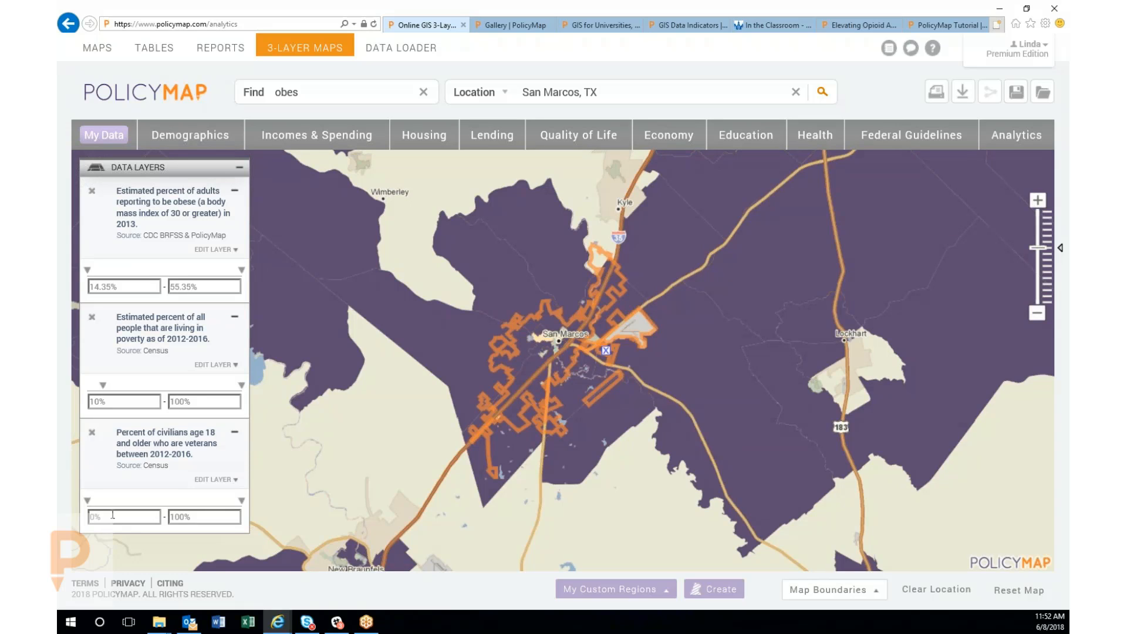
double_click(113, 515)
type("5")
key("Return")
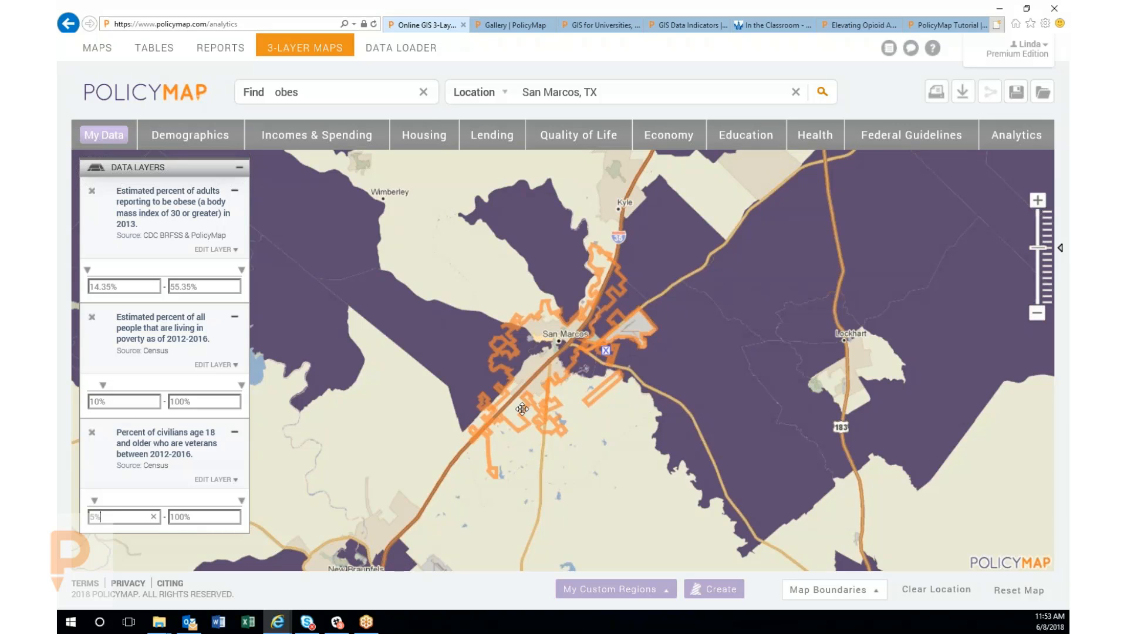
Add the Hospitals data points from the health facilities to the 3-layer map around San Marcos.
left_click_drag(483, 399, 395, 420)
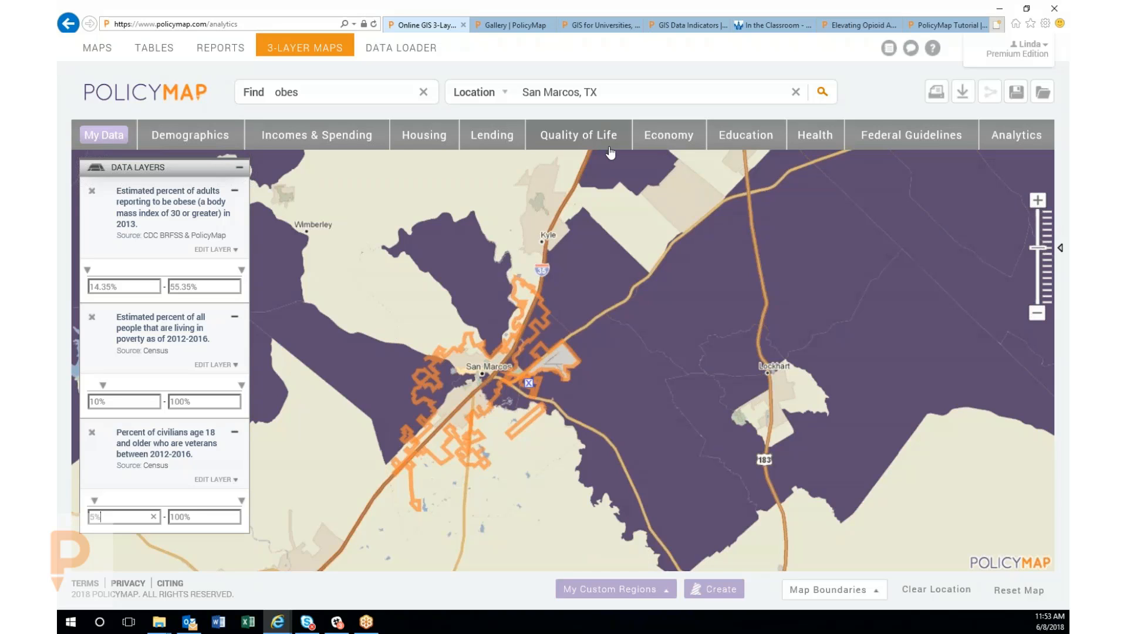
left_click(814, 141)
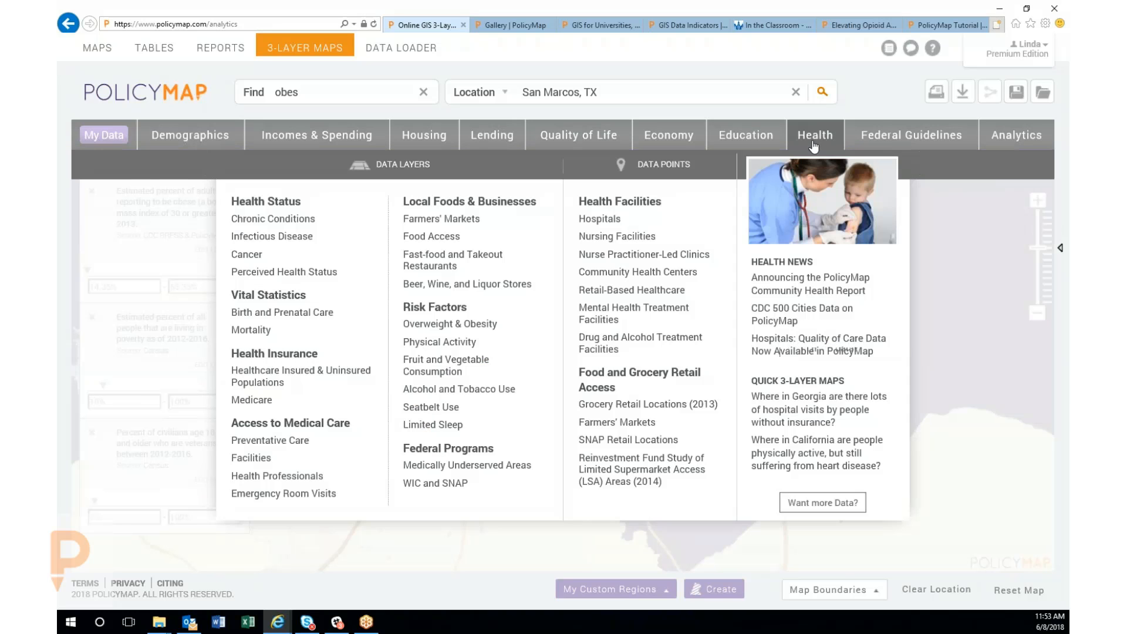
mouse_move(636, 225)
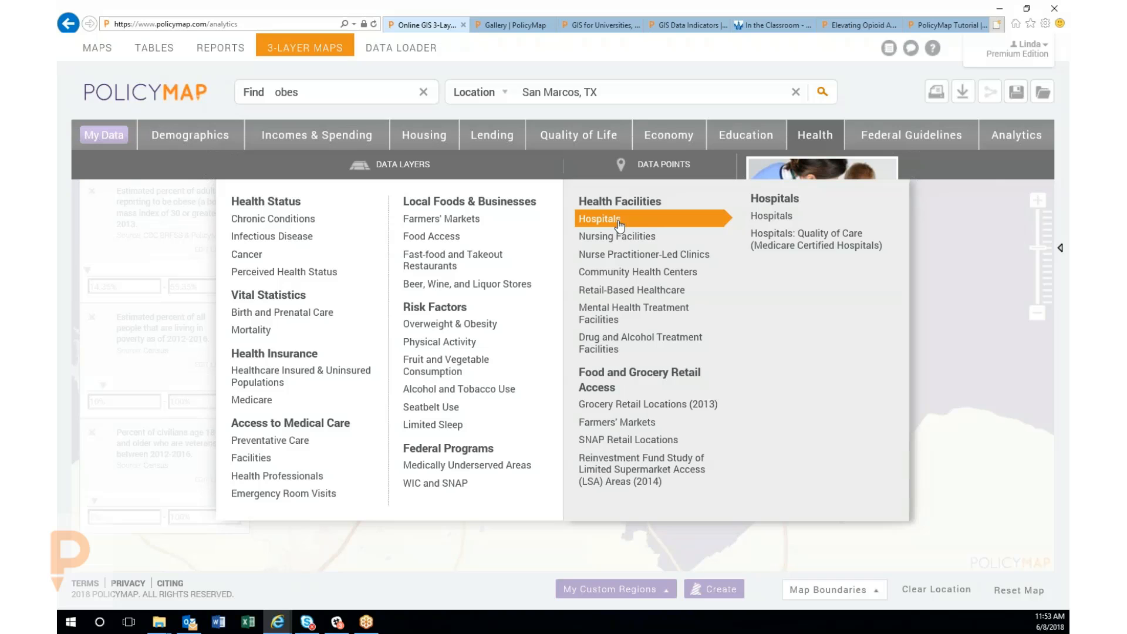
left_click(766, 216)
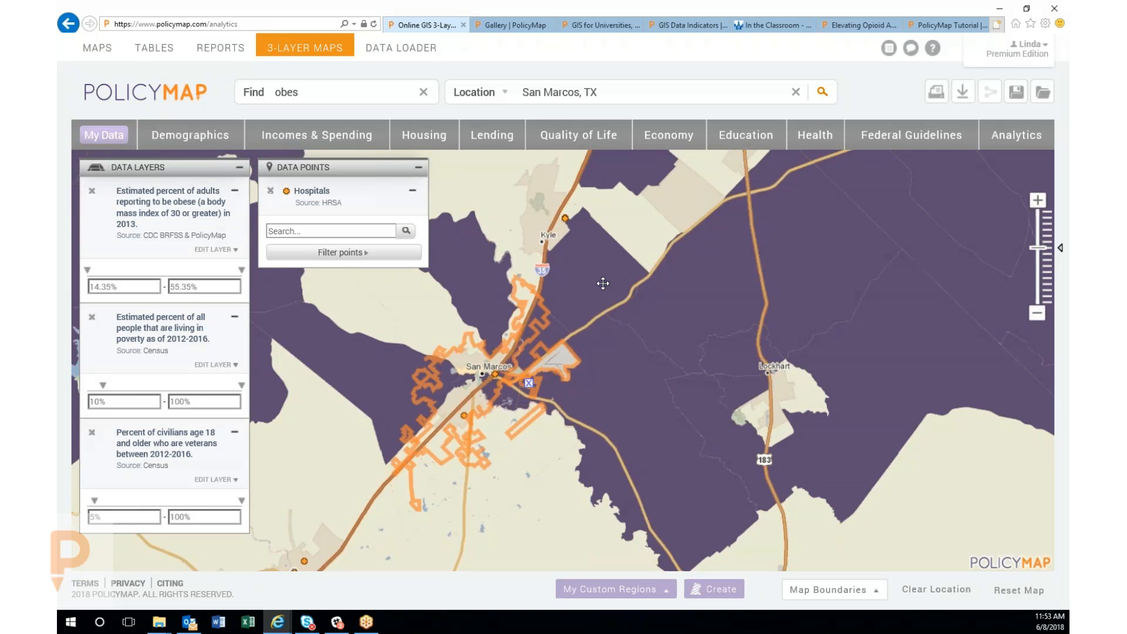
Inspect the site and staffing information of the hospital just northeast of Kyle and dismiss its details.
left_click(565, 215)
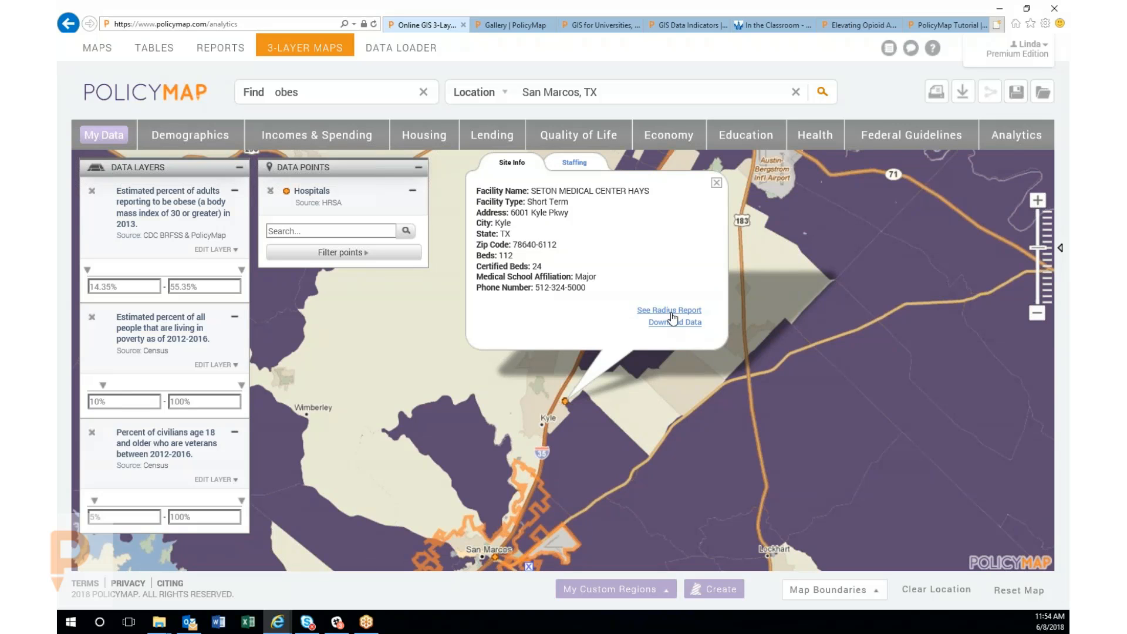
left_click(578, 168)
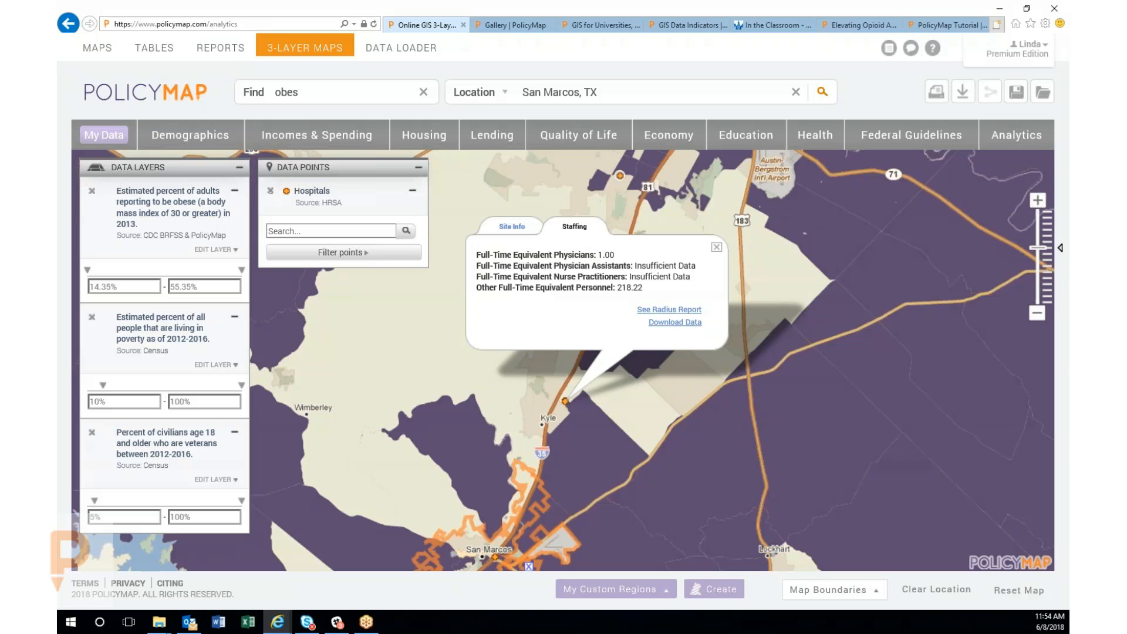
left_click(523, 233)
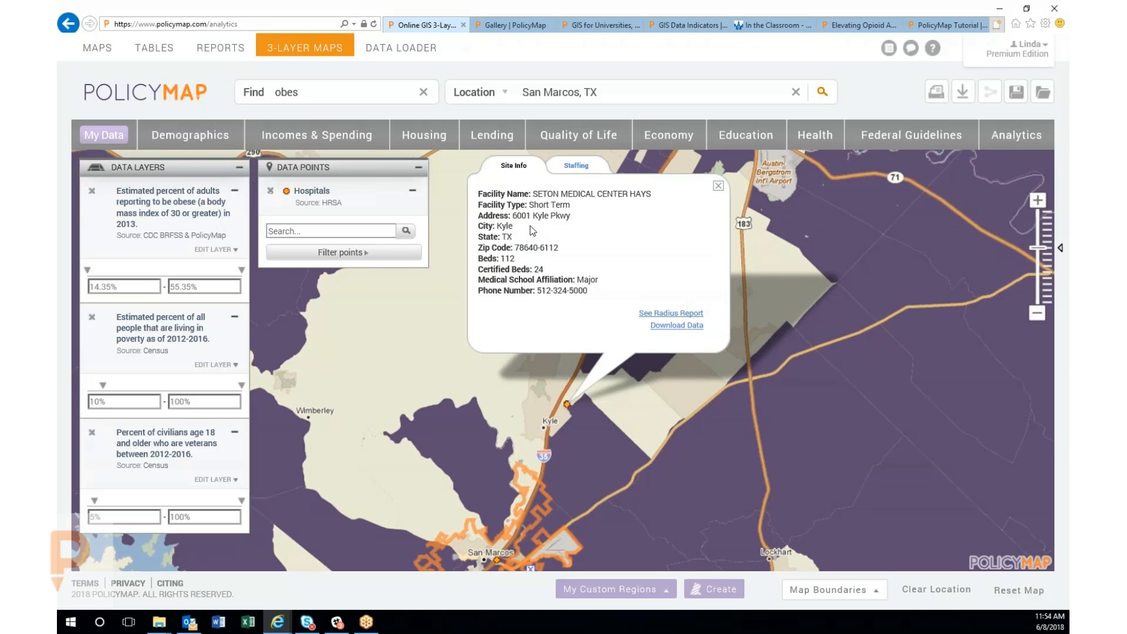
left_click(720, 188)
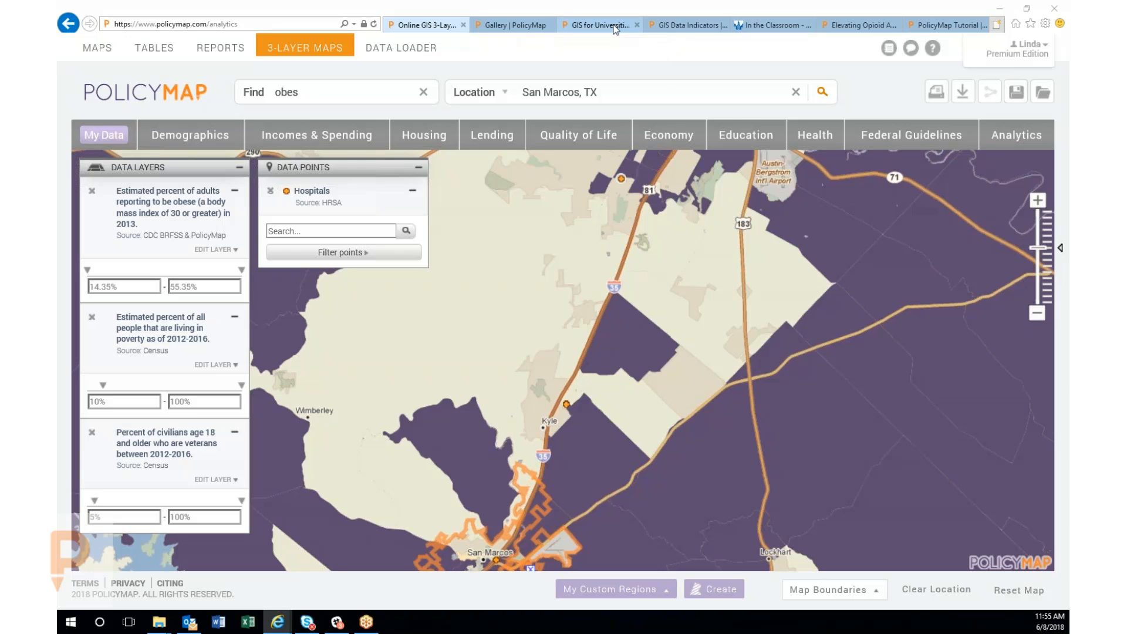
Review the already open Data Indicators page, and browse the PolicyMap Gallery's customer stories, blog posts, maps and reports.
left_click(708, 27)
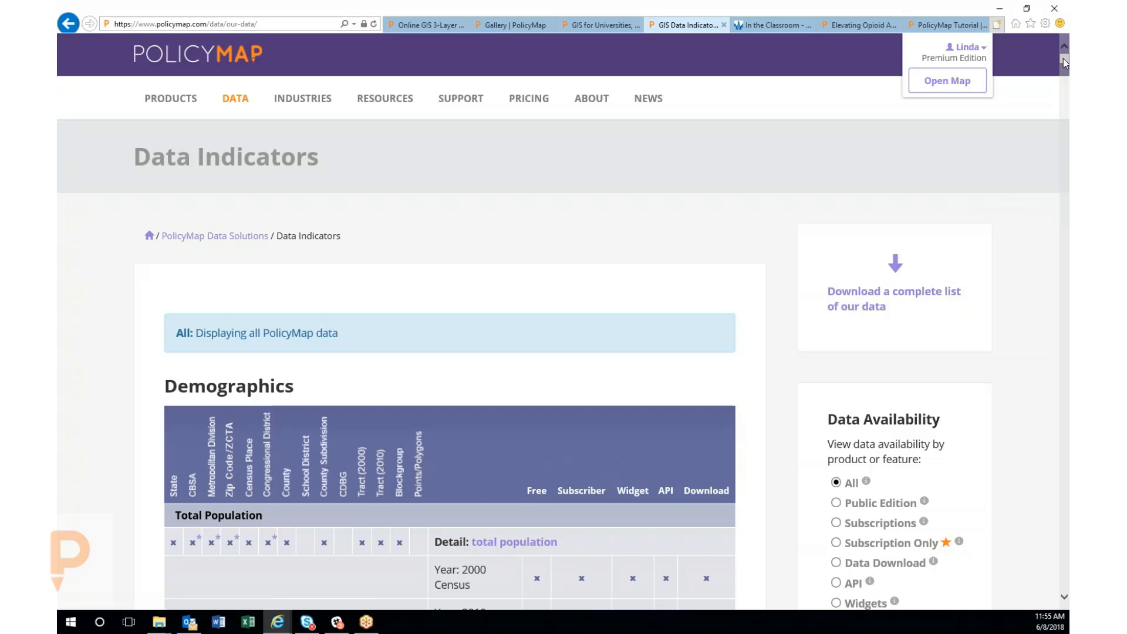
mouse_move(1063, 59)
left_mouse_down()
mouse_move(1065, 104)
mouse_move(1066, 51)
left_mouse_up()
left_click(520, 29)
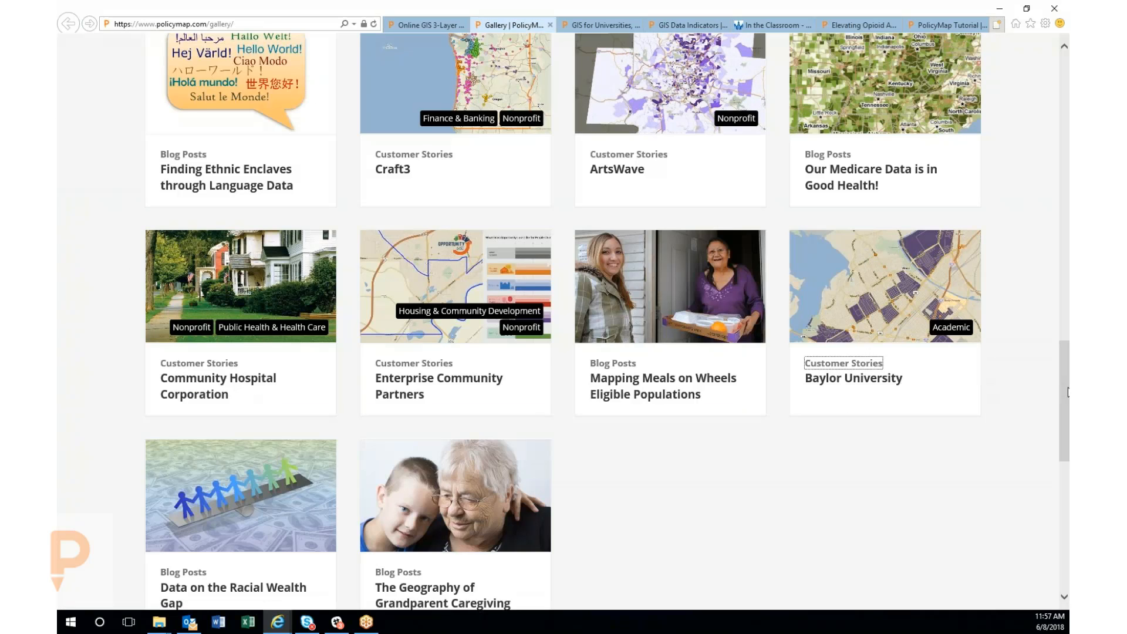
left_click_drag(1069, 393, 1062, 124)
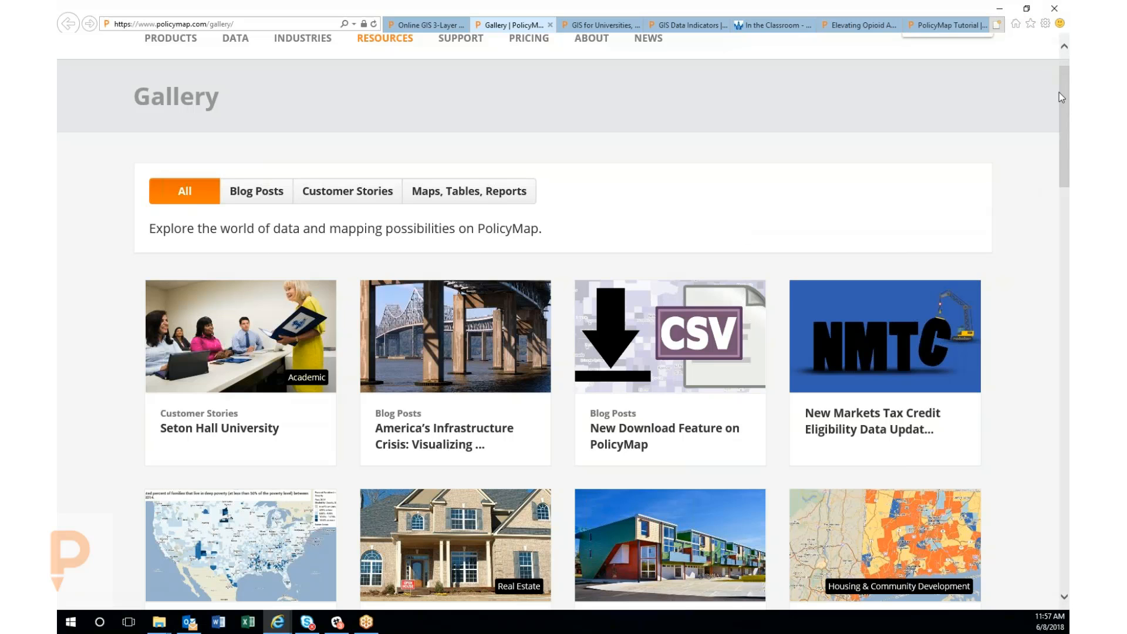
left_click_drag(1064, 104, 1055, 303)
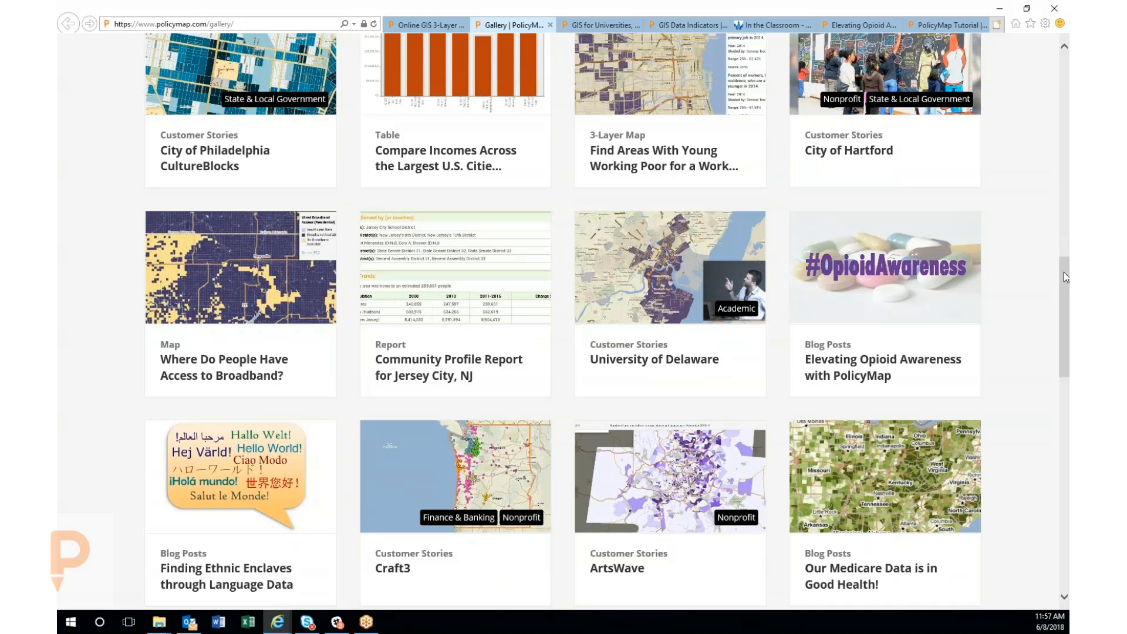
left_click_drag(1063, 273, 1060, 307)
left_click_drag(1061, 328, 1059, 365)
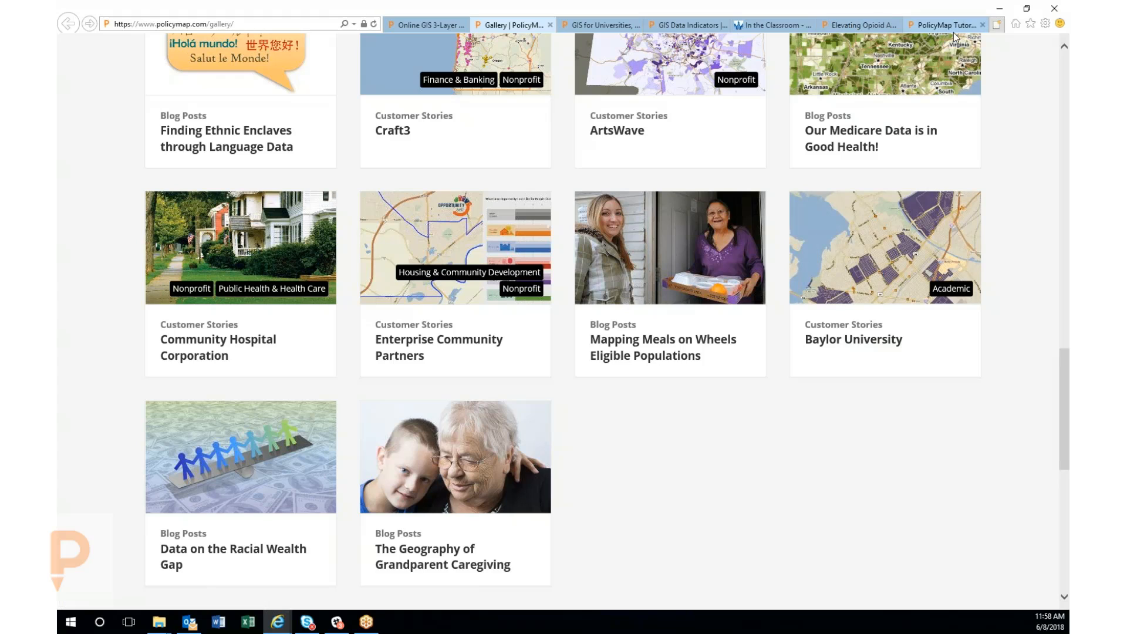
Read through the blog post "Elevating Opioid Awareness with PolicyMap" down to the map of drug and alcohol treatment centers.
left_click(848, 25)
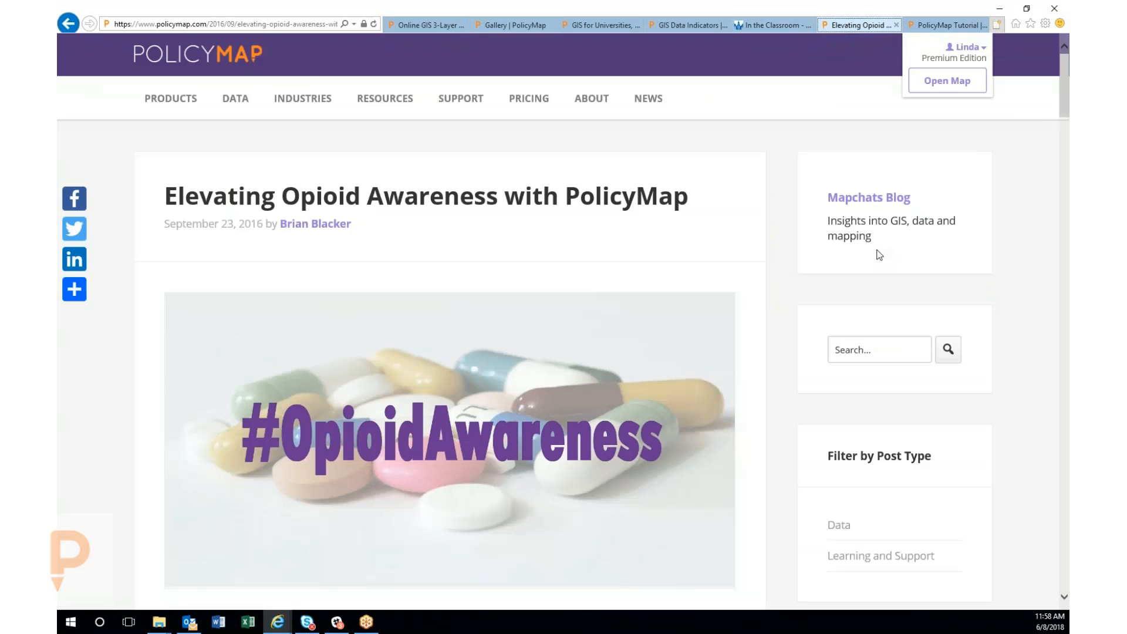
mouse_move(376, 101)
left_click_drag(1067, 94, 1068, 190)
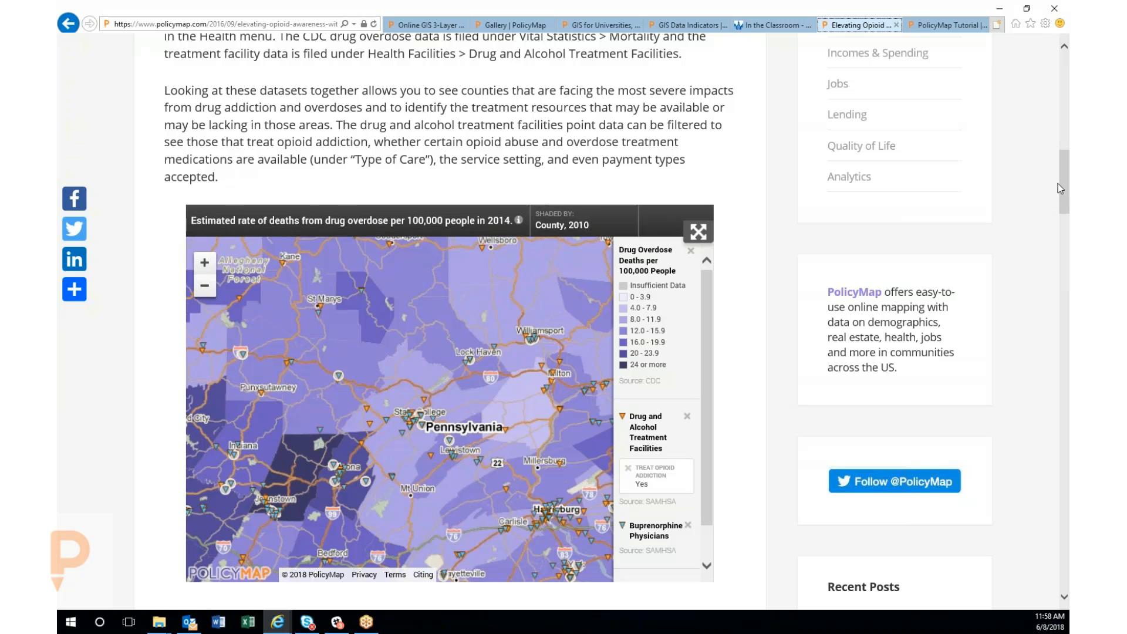
left_click_drag(1068, 191, 1068, 399)
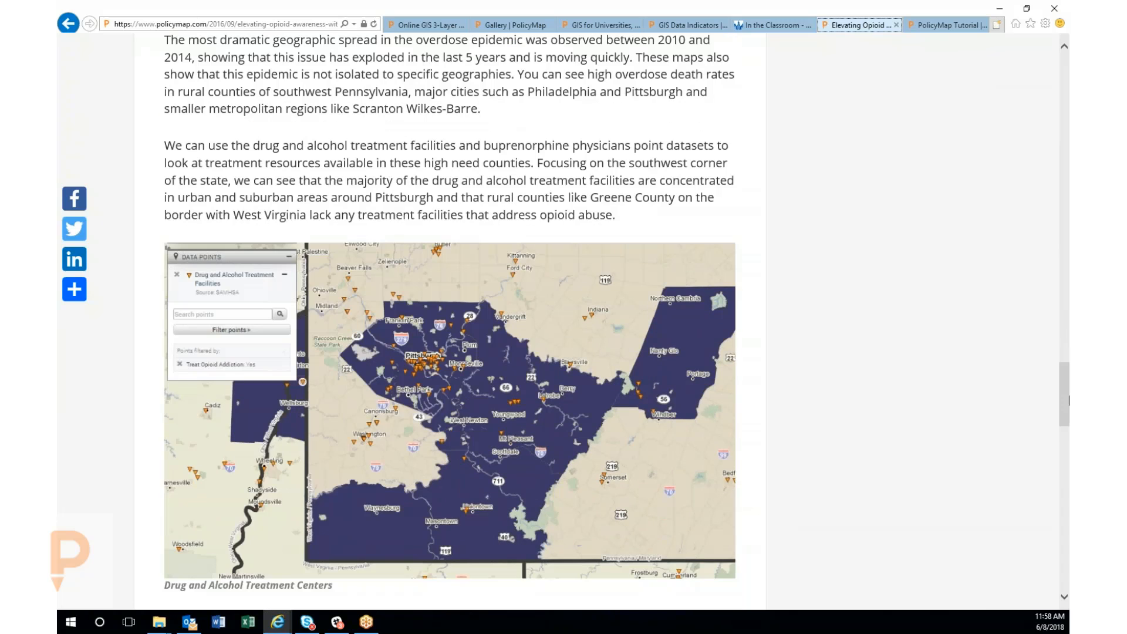